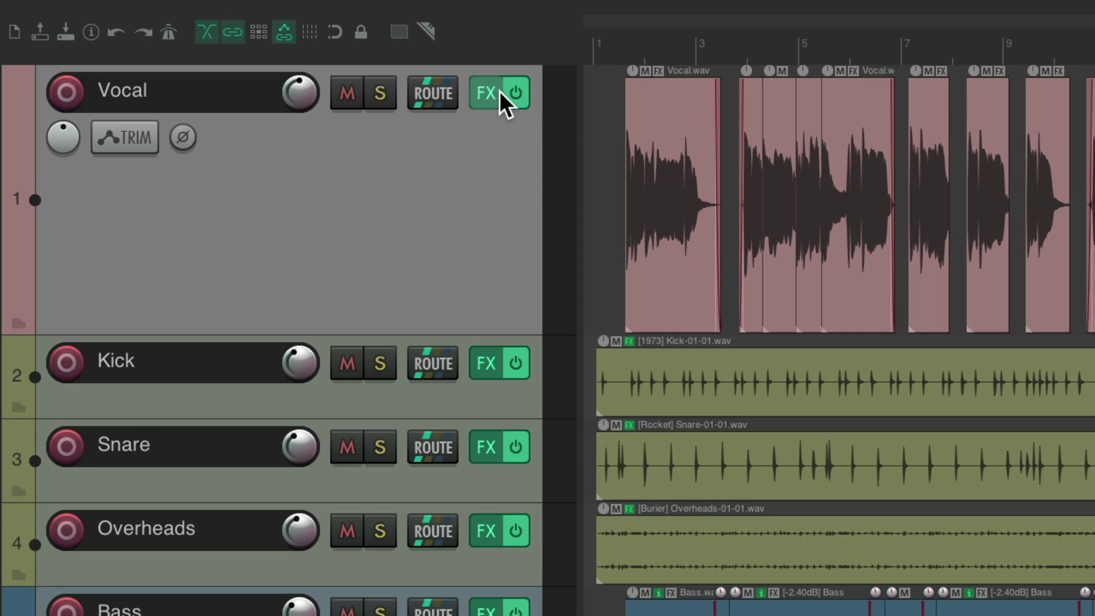
# Step: Check the plugins on the Vocal and Kick tracks, then open the Mixer
pyautogui.rightClick(357, 70)
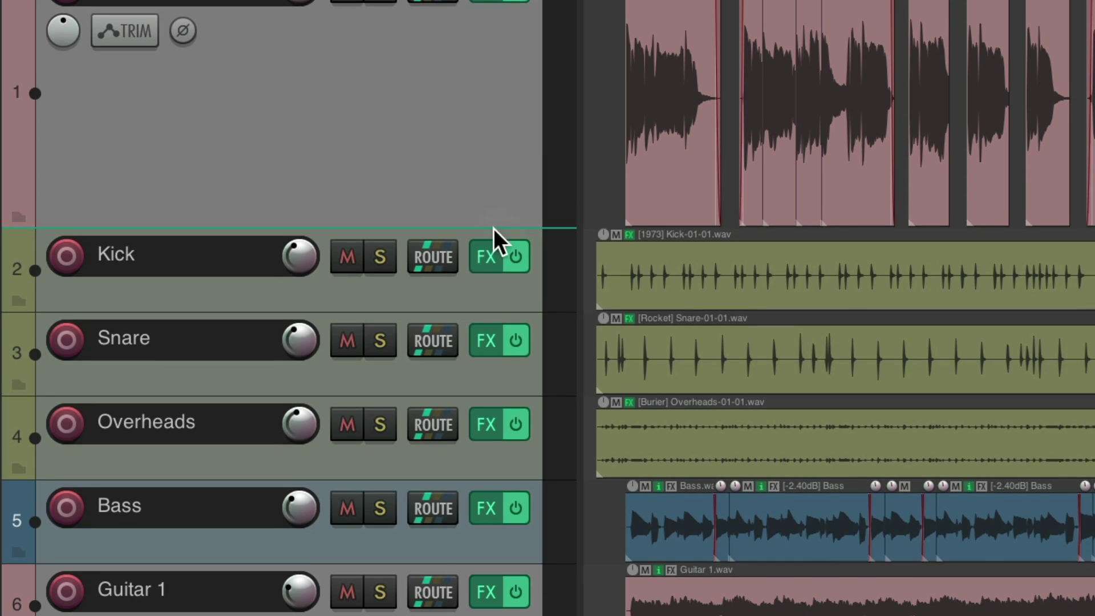
pyautogui.rightClick(478, 361)
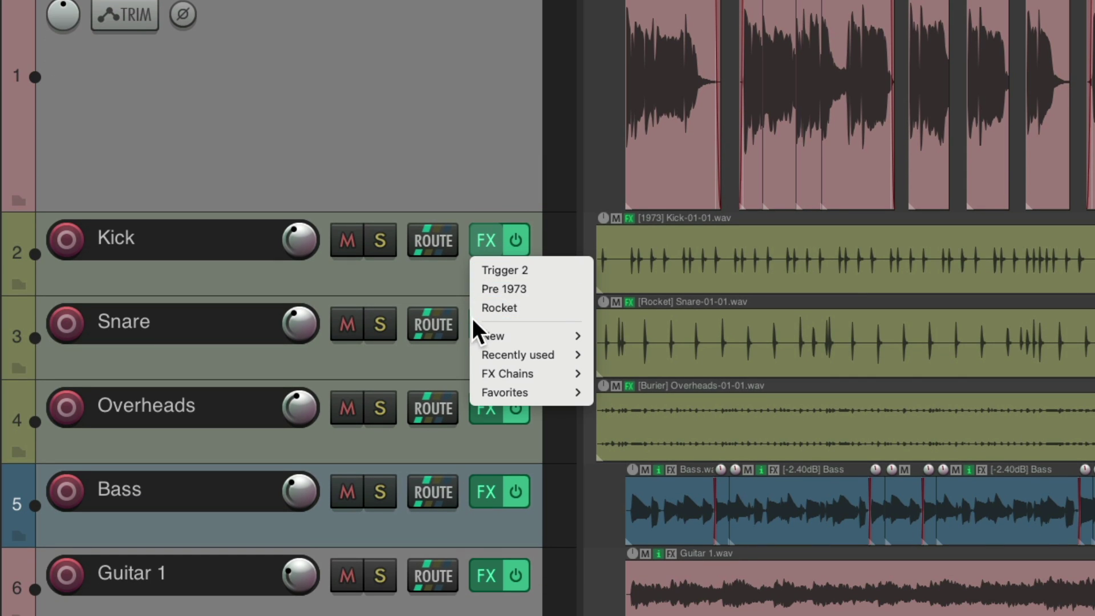
pyautogui.click(461, 143)
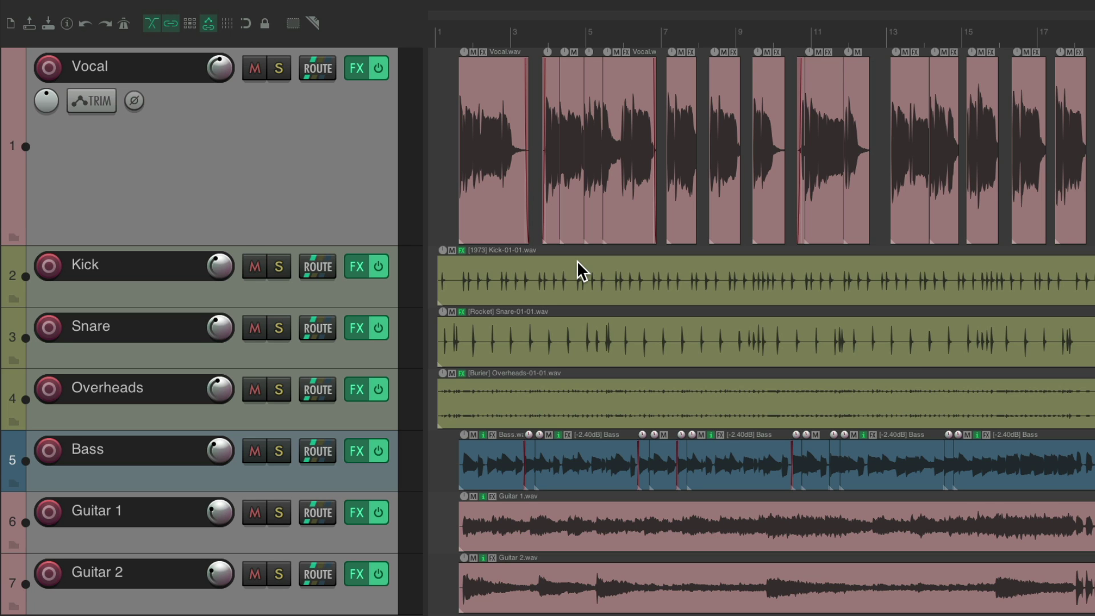
pyautogui.hotkey('ctrl', 'm')
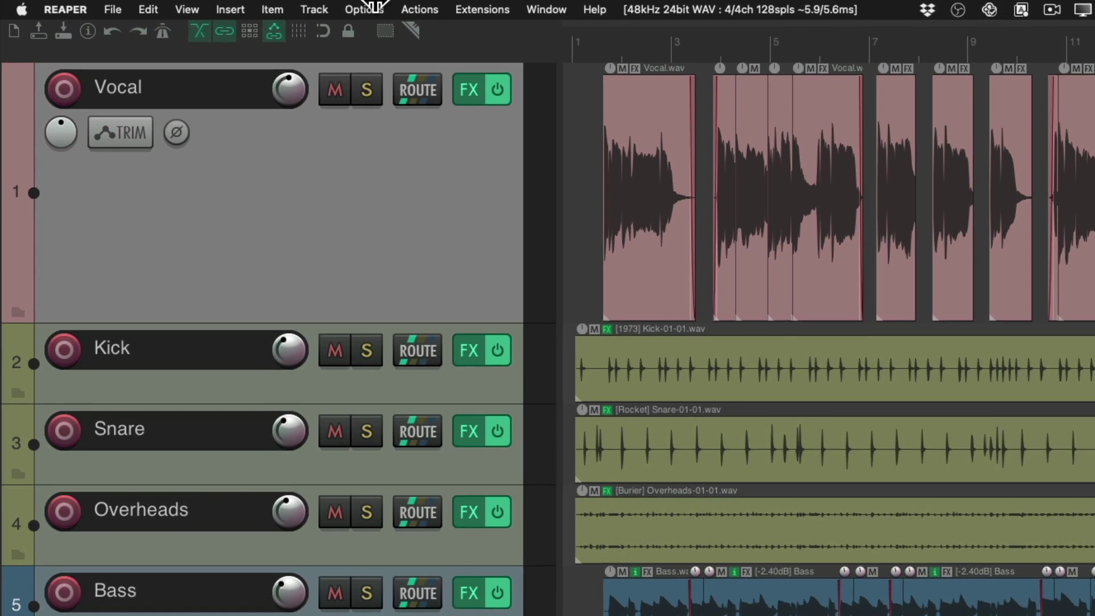
# Step: Close the project and reopen Recovery Mode.RPP with 'Open with FX offline (recovery mode)' ticked
pyautogui.click(112, 8)
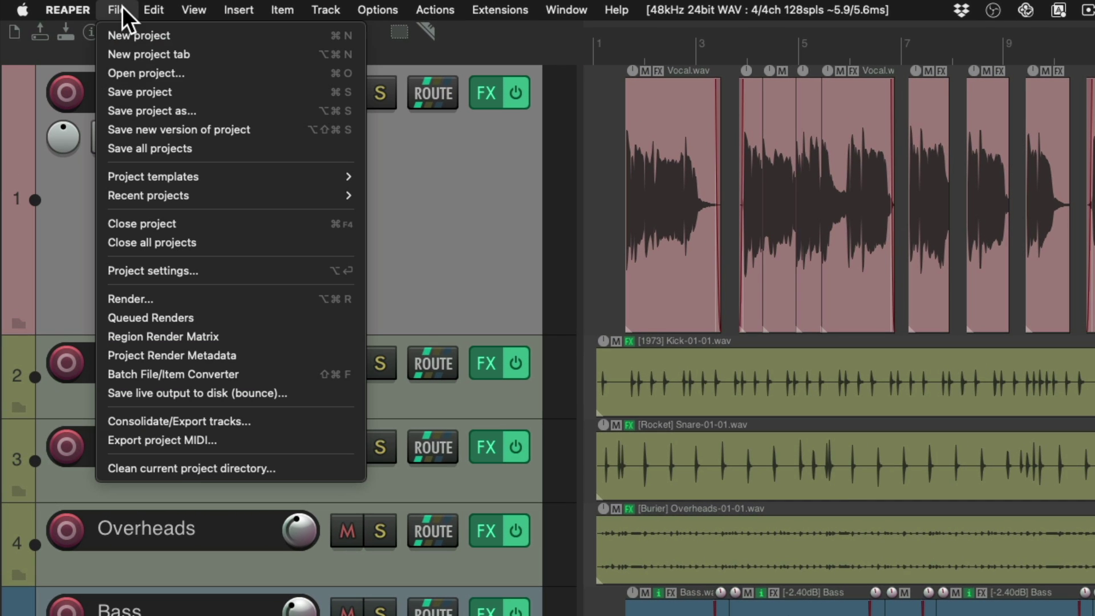
pyautogui.click(120, 224)
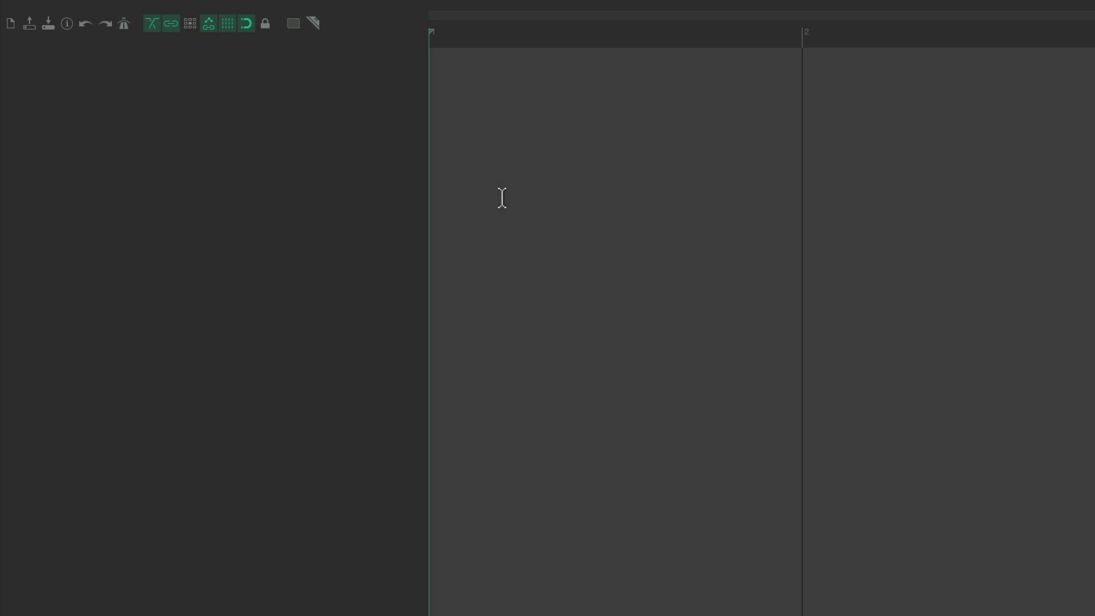
pyautogui.click(115, 9)
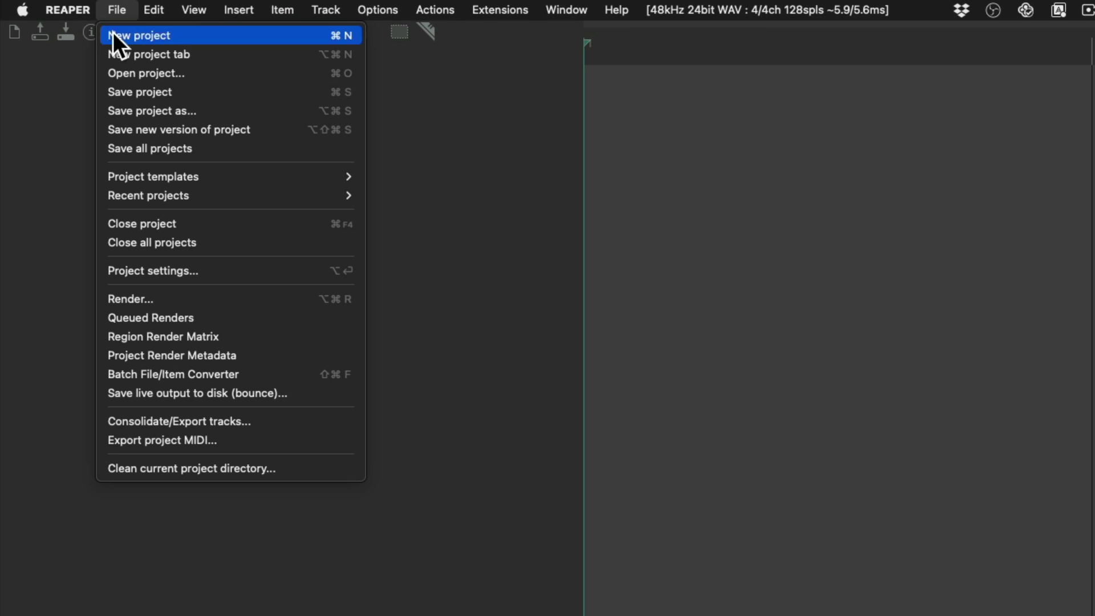
pyautogui.click(108, 70)
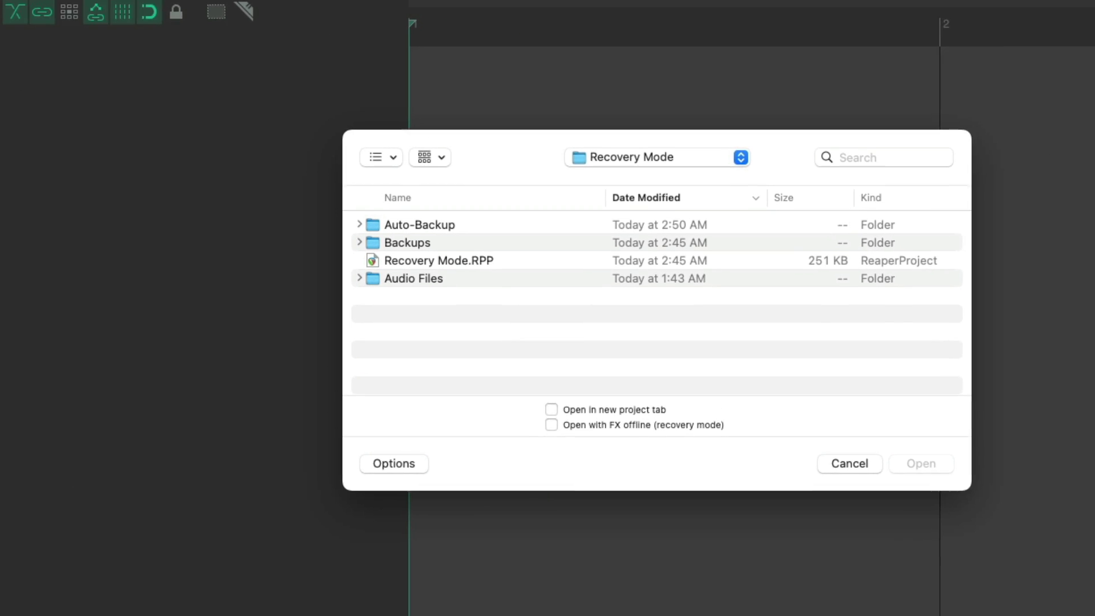
pyautogui.click(414, 256)
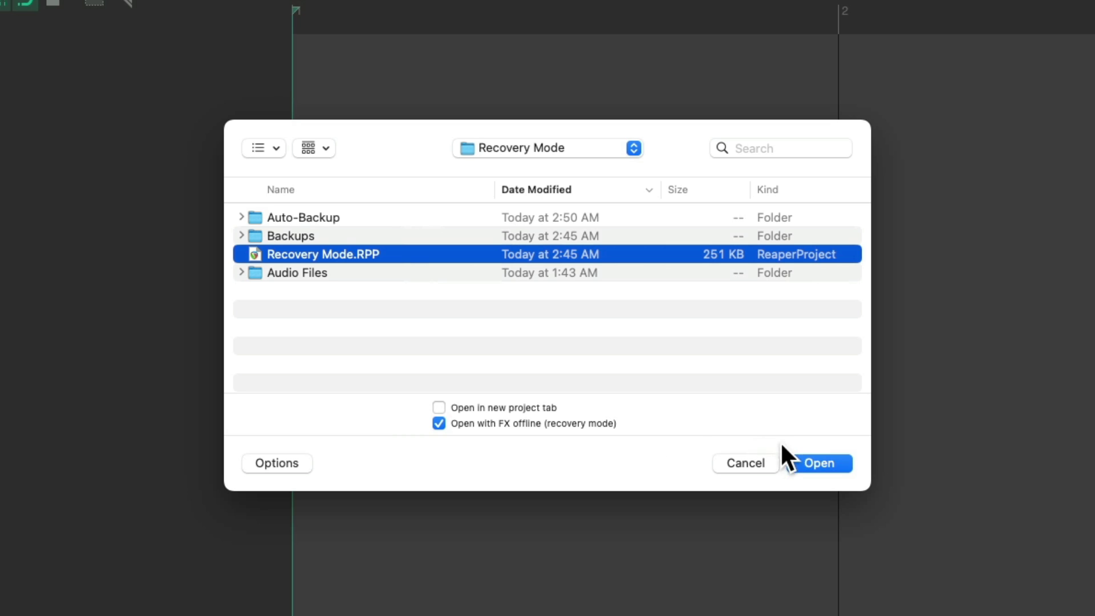
pyautogui.click(812, 457)
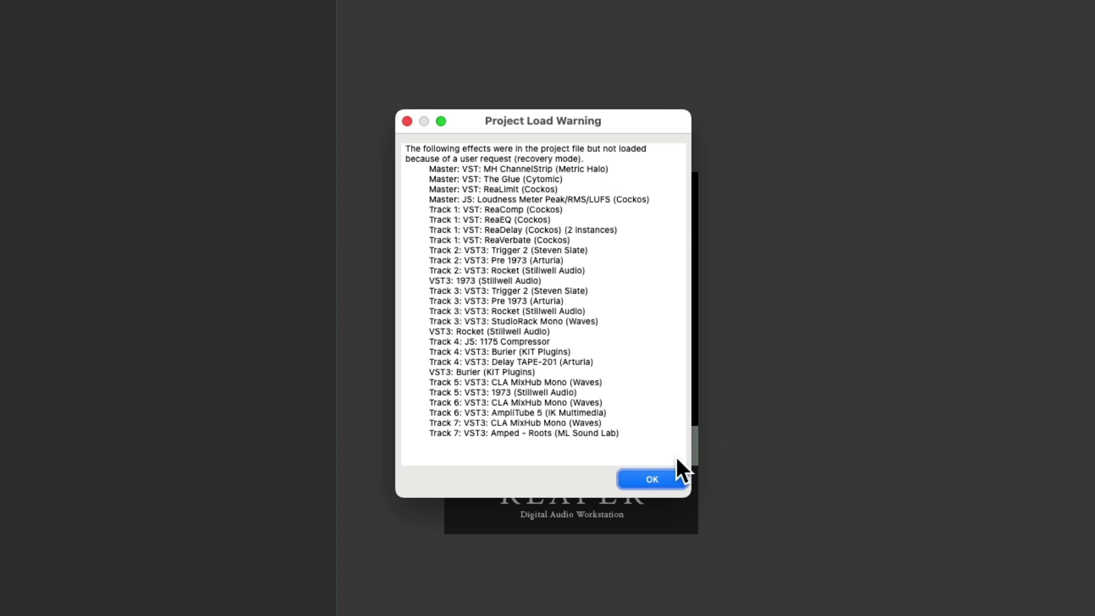
# Step: Dismiss the Project Load Warning listing the effects that were not loaded
pyautogui.click(644, 483)
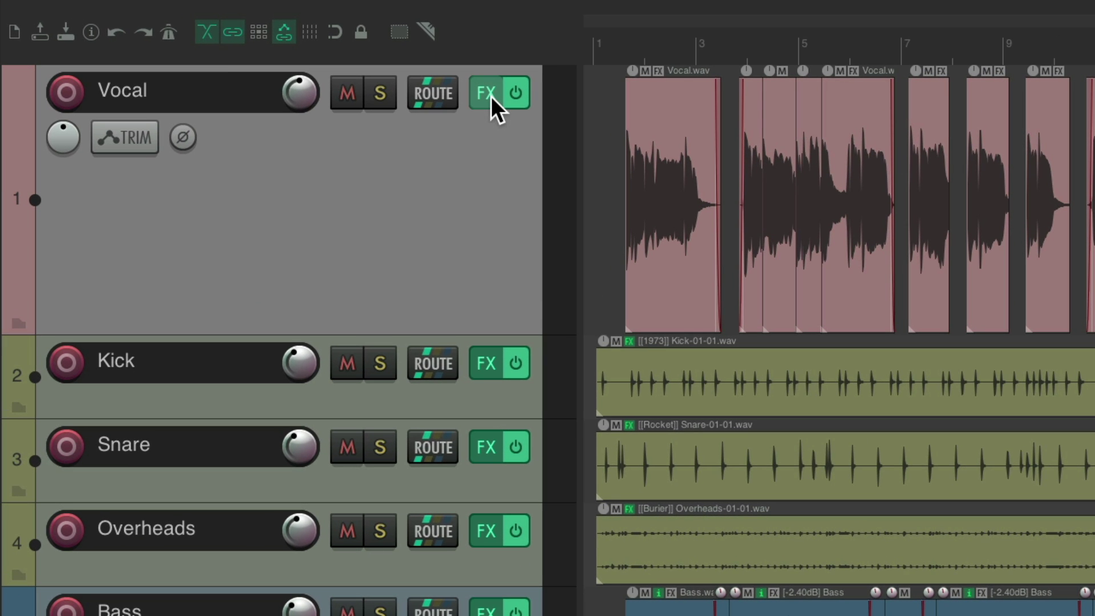
# Step: Confirm the Vocal track's plugins show as offline, then open the Mixer with Cmd+M
pyautogui.rightClick(360, 71)
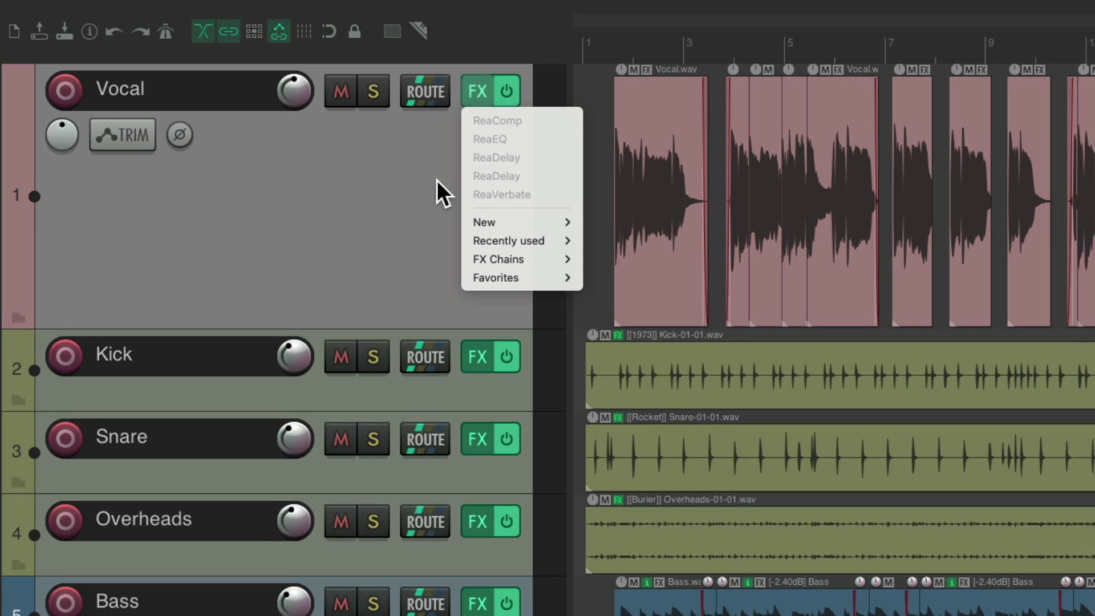
pyautogui.click(700, 213)
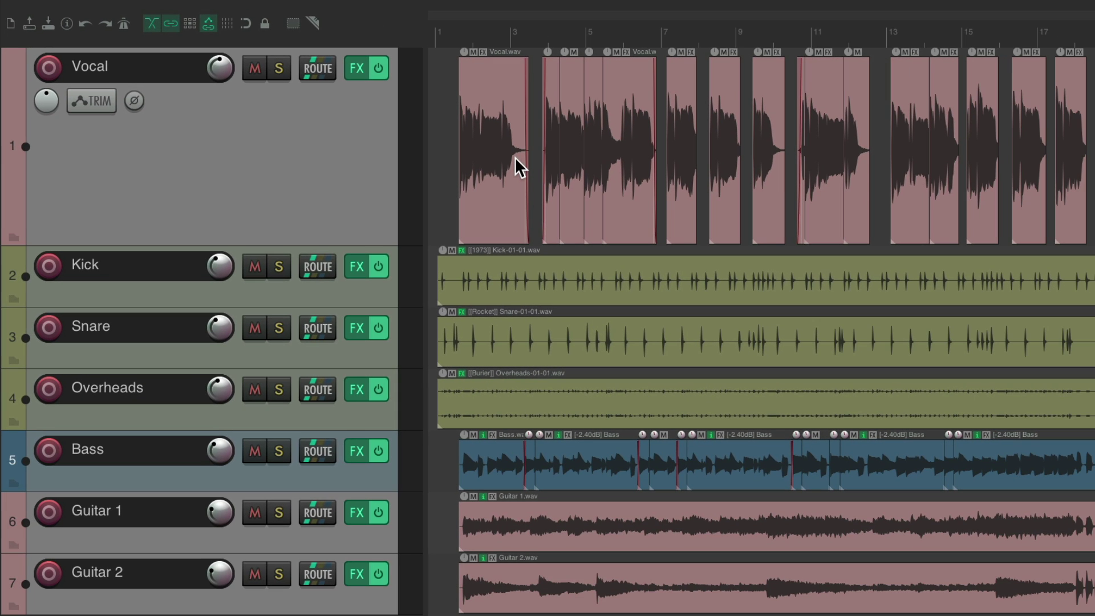
pyautogui.press('super+m')
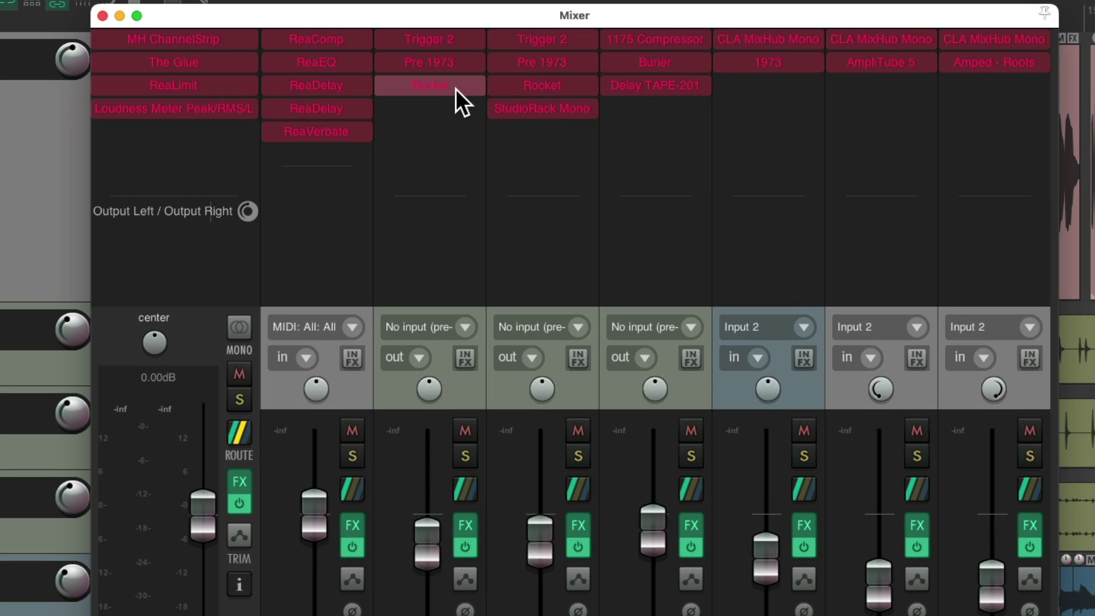
# Step: Uncheck Offline FX on the Kick track's Rocket plugin to bring it back online
pyautogui.rightClick(458, 67)
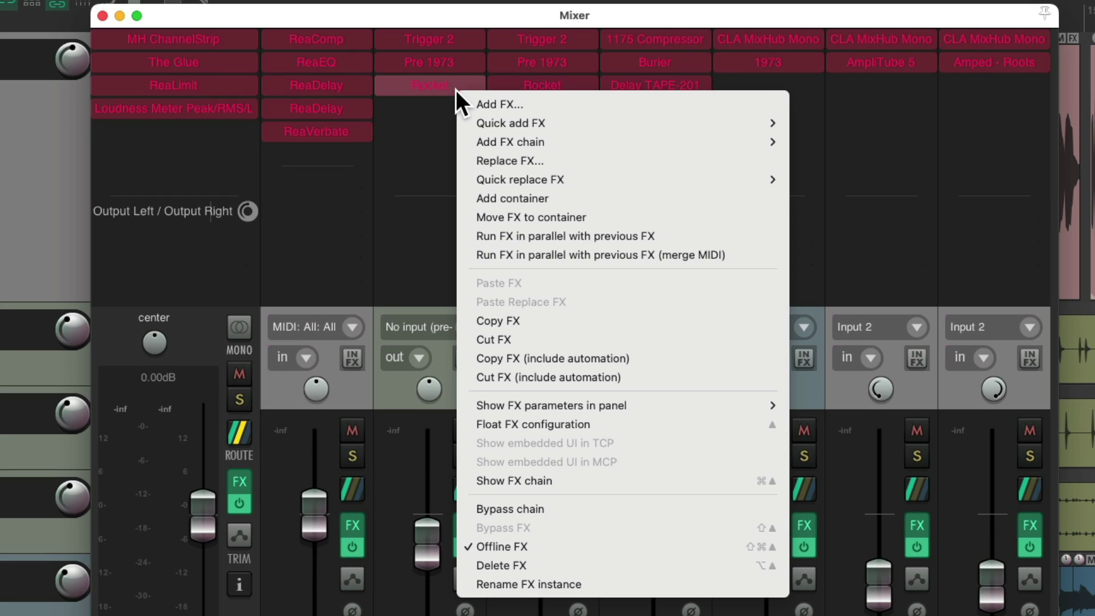
pyautogui.click(584, 547)
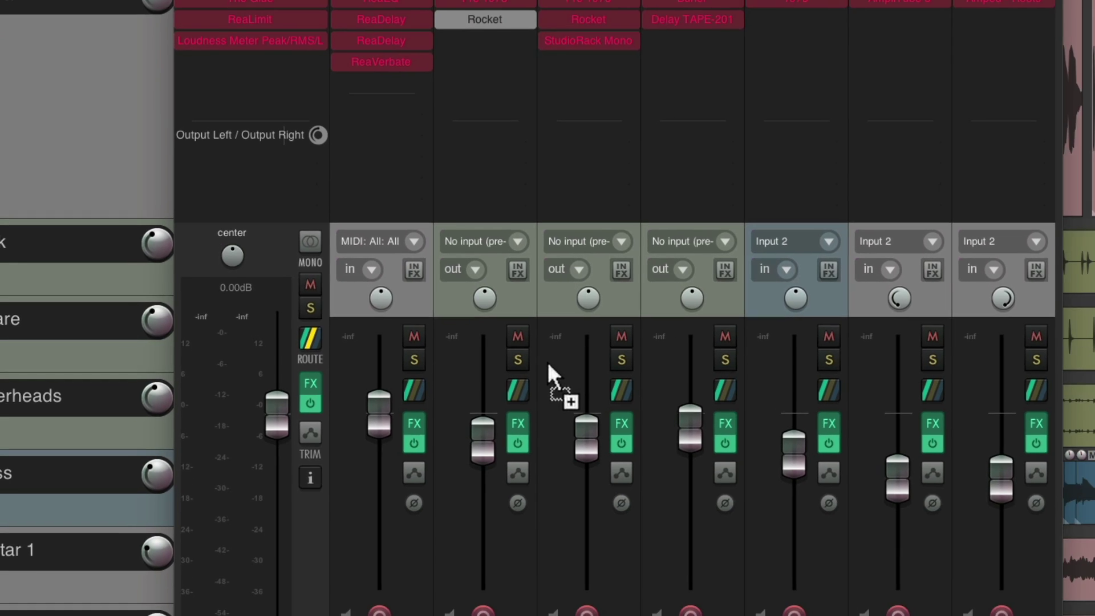
# Step: Close the Mixer and inspect the Kick item's take FX list
pyautogui.moveTo(553, 371); pyautogui.dragTo(657, 122)
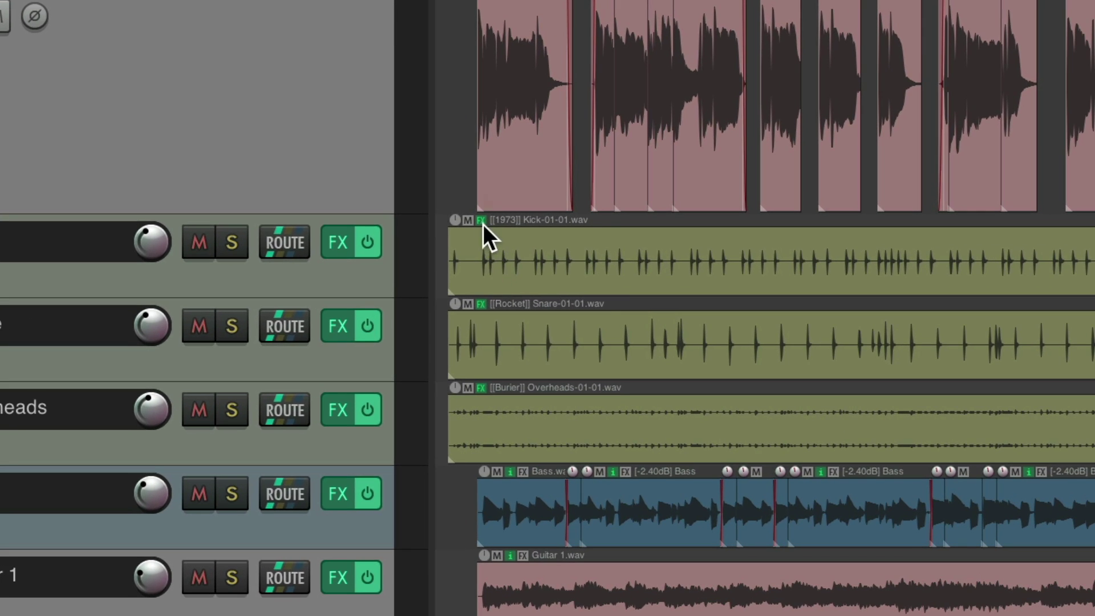
pyautogui.click(481, 222)
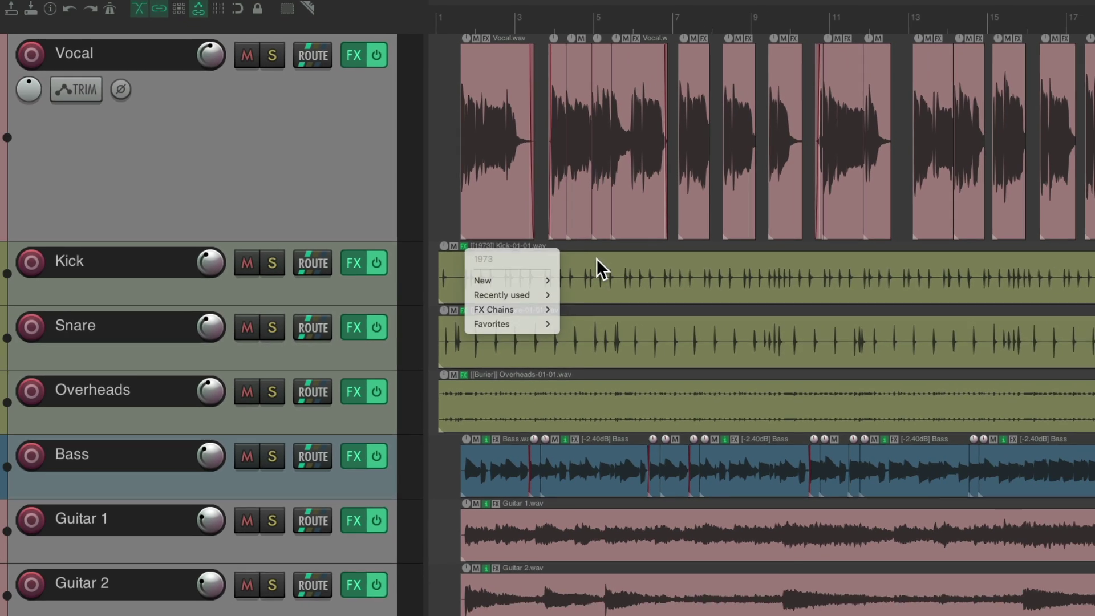
pyautogui.click(654, 237)
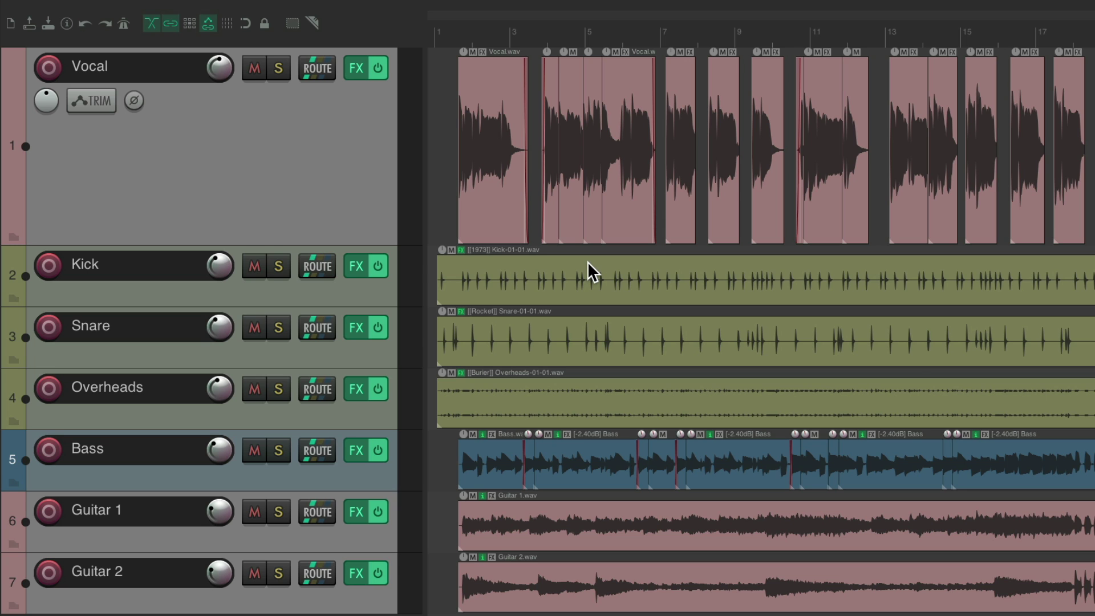
# Step: In the reopened Mixer, toggle the Kick and Snare Rocket plugins between online and offline
pyautogui.press('super+m')
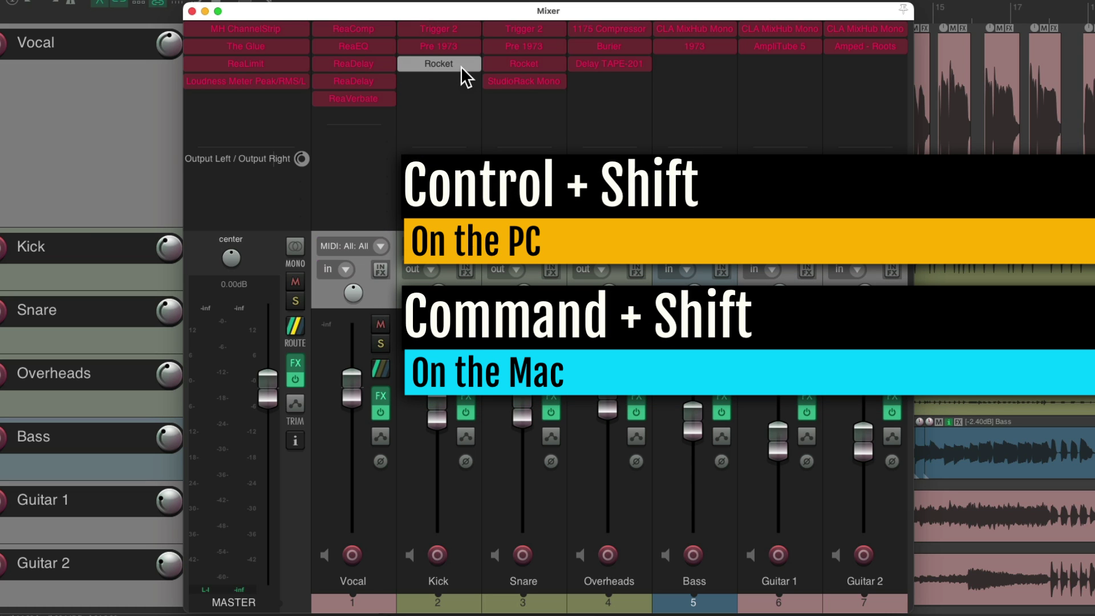
pyautogui.keyDown('shift'); pyautogui.keyDown('super'); pyautogui.click(461, 66); pyautogui.keyUp('super'); pyautogui.keyUp('shift')
pyautogui.keyDown('shift'); pyautogui.keyDown('super'); pyautogui.click(461, 67); pyautogui.keyUp('super'); pyautogui.keyUp('shift')
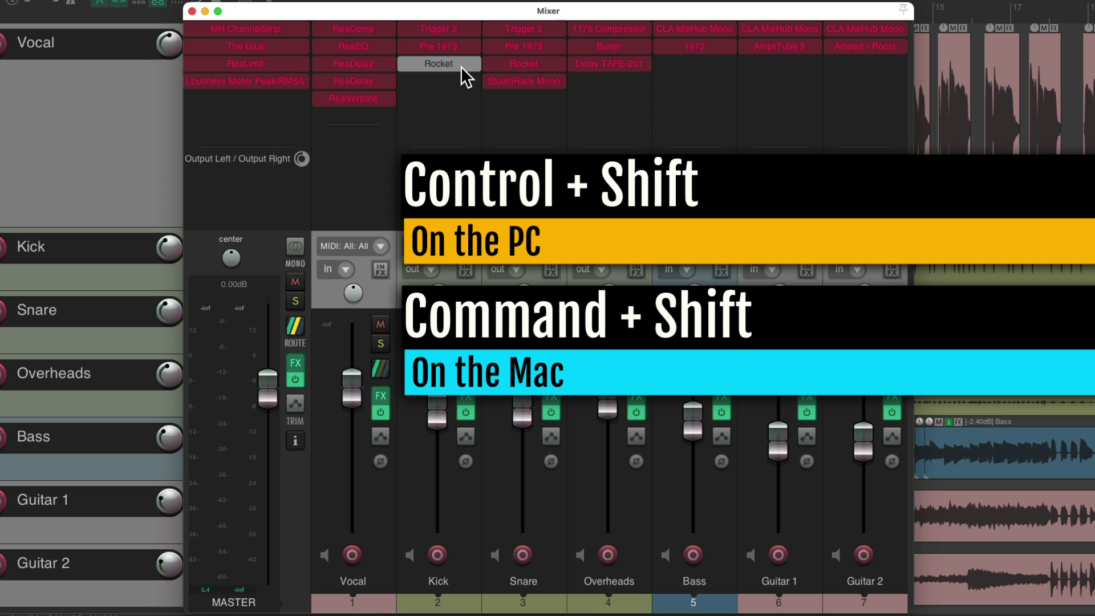
pyautogui.keyDown('shift'); pyautogui.keyDown('super'); pyautogui.click(533, 64); pyautogui.keyUp('super'); pyautogui.keyUp('shift')
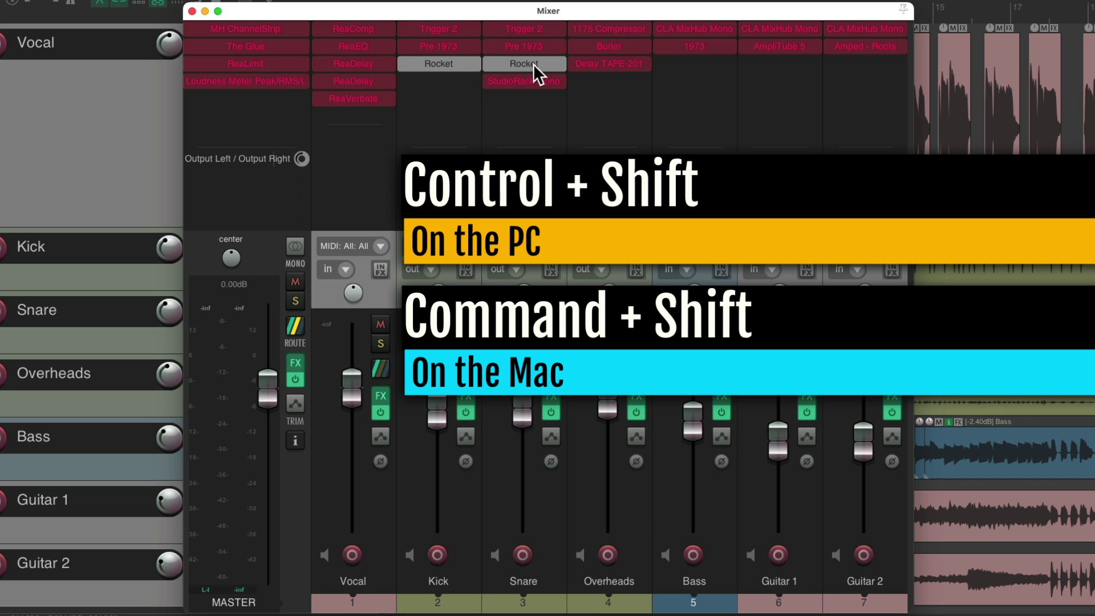
pyautogui.keyDown('shift'); pyautogui.keyDown('super'); pyautogui.click(532, 63); pyautogui.keyUp('super'); pyautogui.keyUp('shift')
pyautogui.keyDown('shift'); pyautogui.keyDown('super'); pyautogui.click(461, 61); pyautogui.keyUp('super'); pyautogui.keyUp('shift')
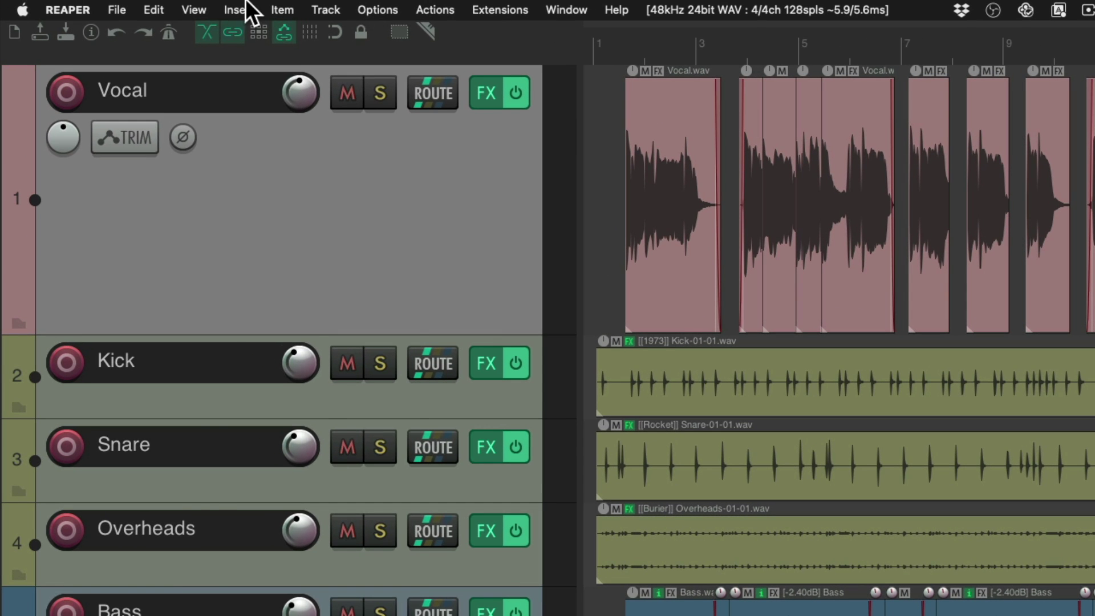
# Step: Open View > Project Media/FX Bay and switch to the FX tab listing all 19 plugins
pyautogui.click(196, 8)
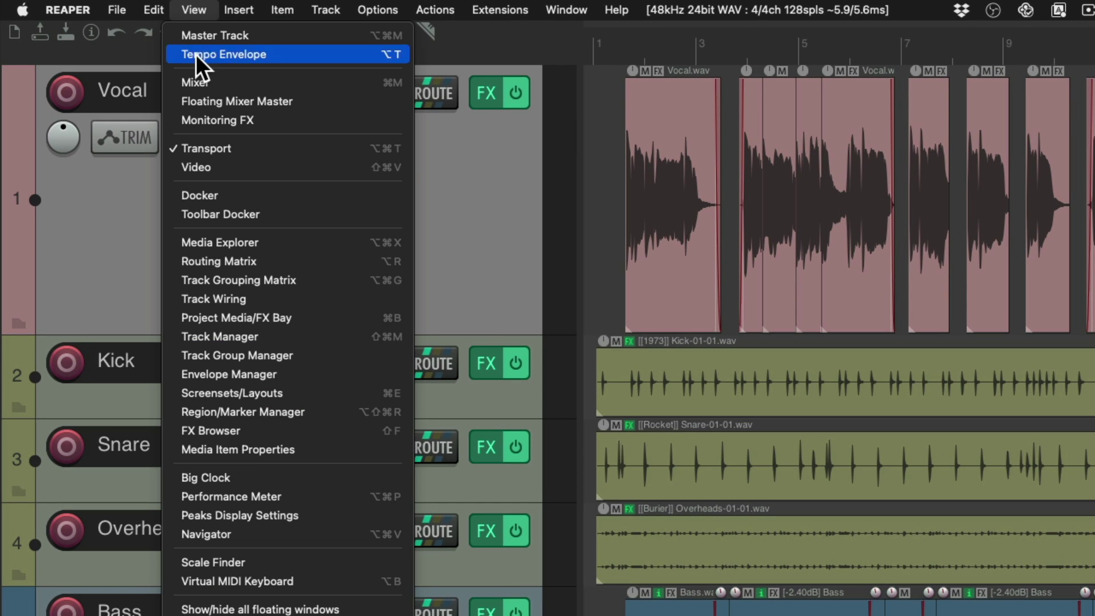
pyautogui.click(174, 319)
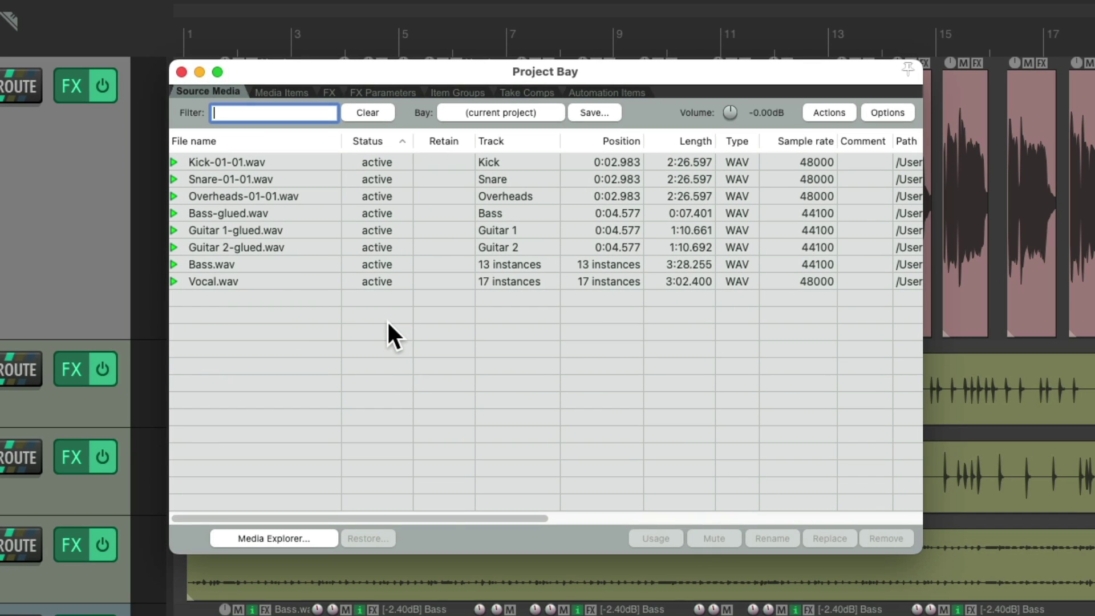
pyautogui.click(296, 91)
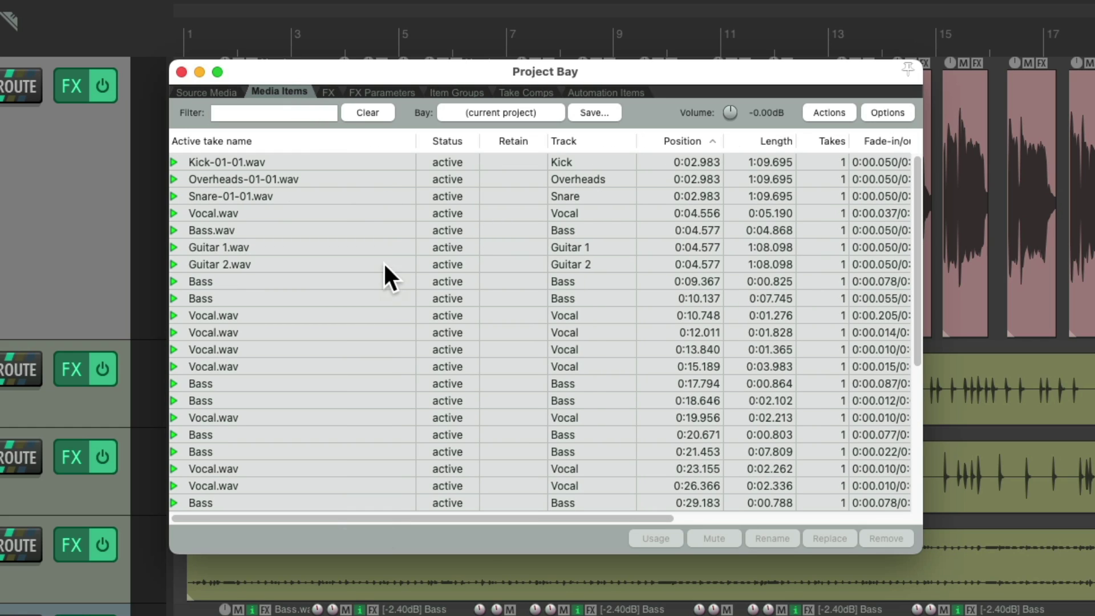
pyautogui.click(329, 92)
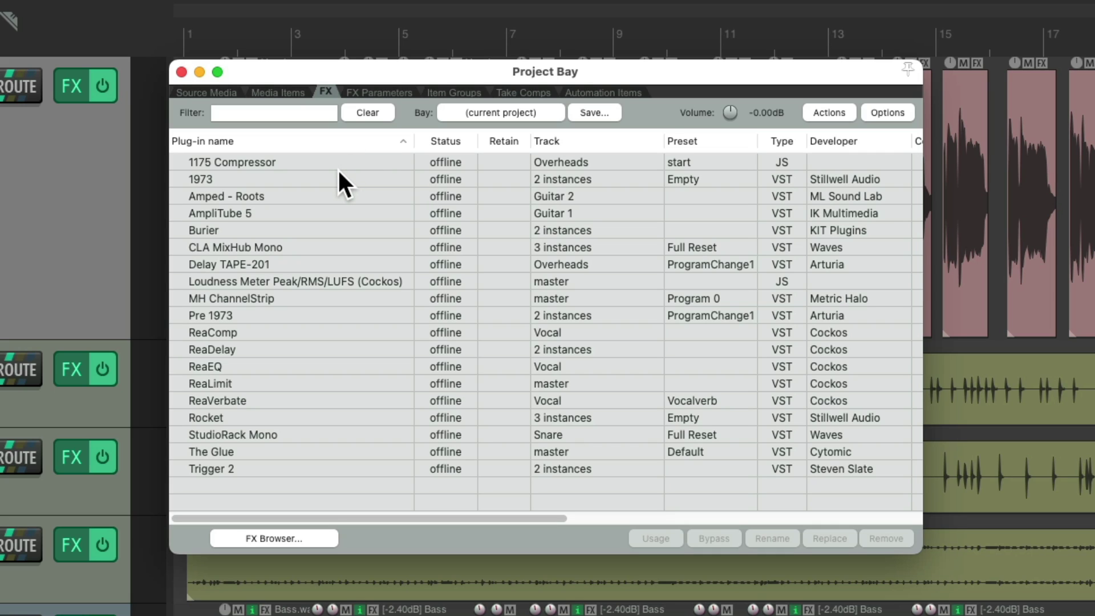
# Step: Bring 1175 Compressor and 1973 back online by unchecking Offline in the FX tab
pyautogui.rightClick(295, 162)
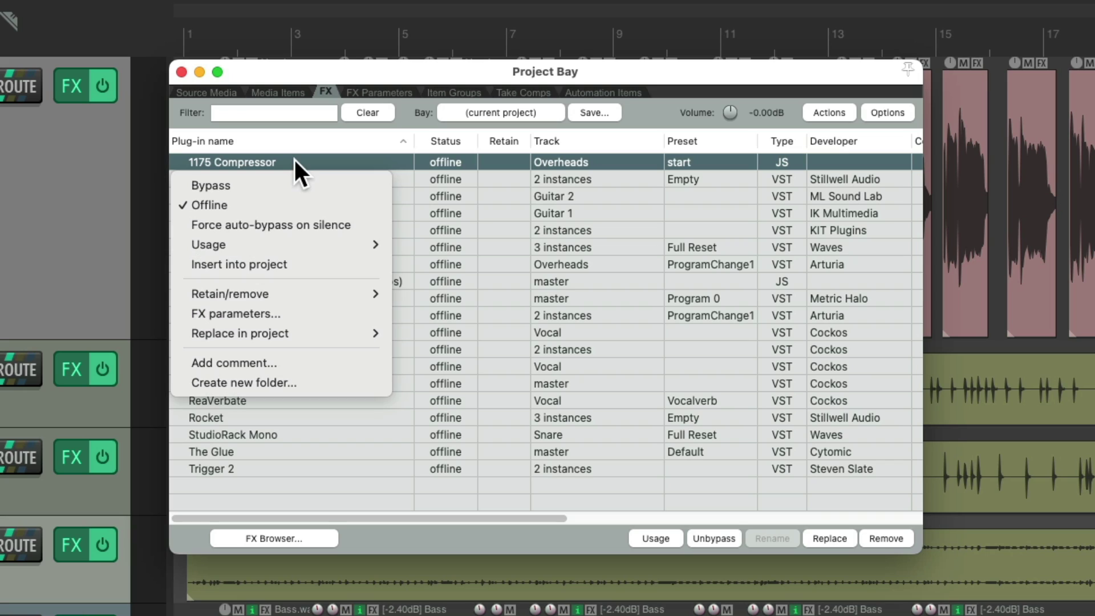
pyautogui.click(301, 207)
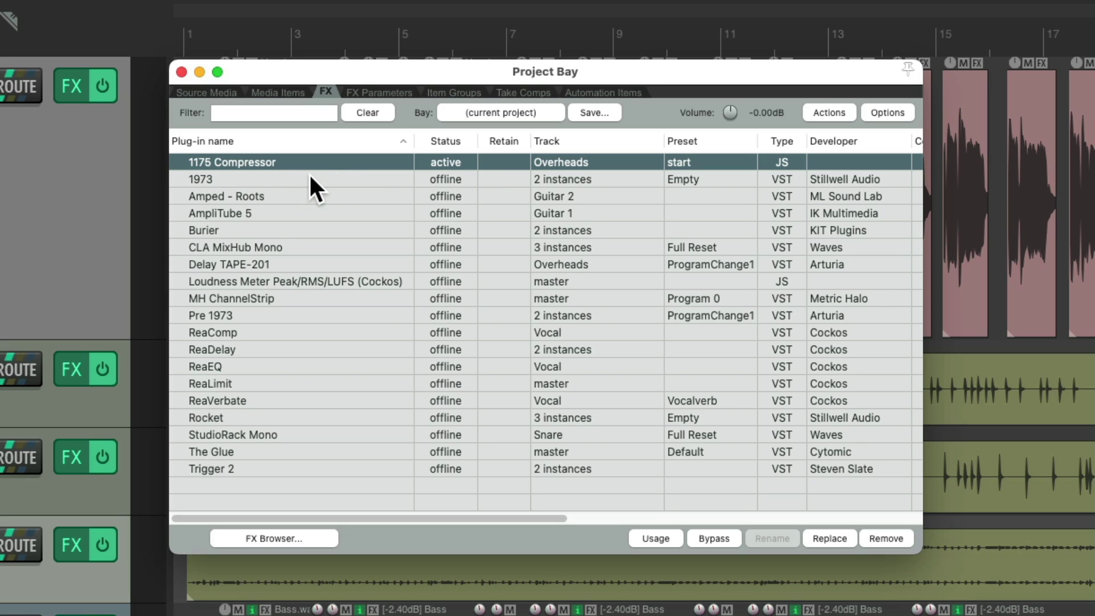
pyautogui.click(273, 178)
pyautogui.rightClick(273, 178)
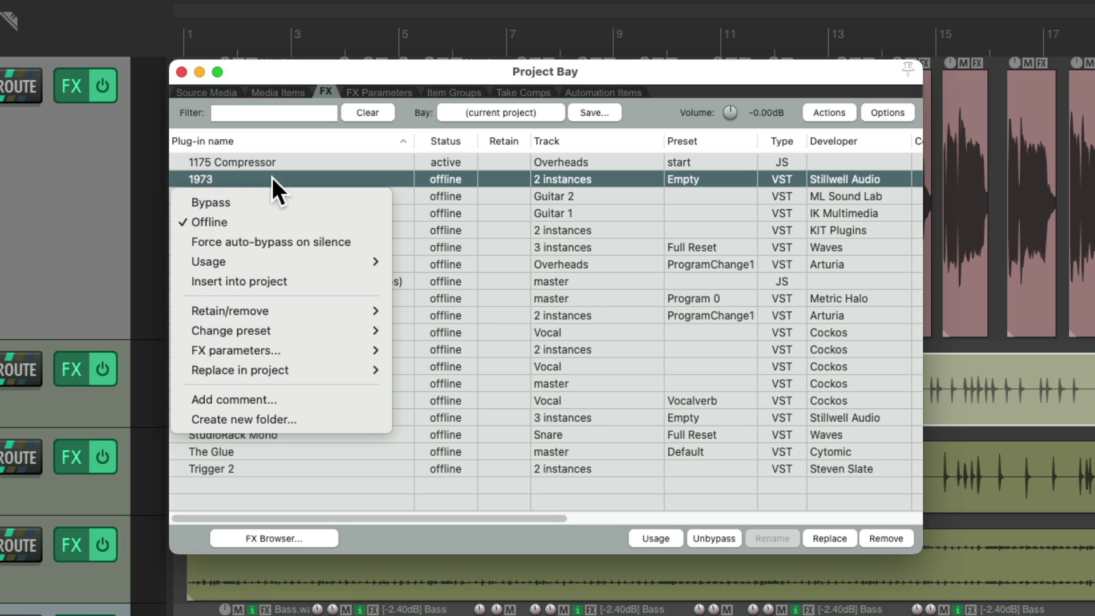
pyautogui.click(287, 218)
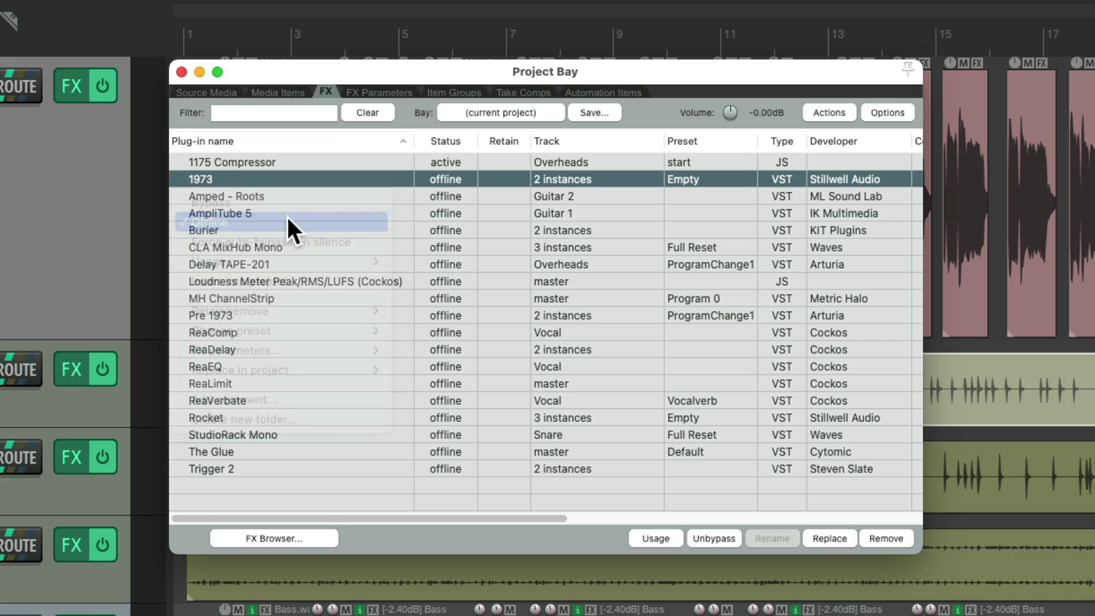
# Step: Select Amped - Roots through Trigger 2 and leave those plugins offline
pyautogui.click(310, 194)
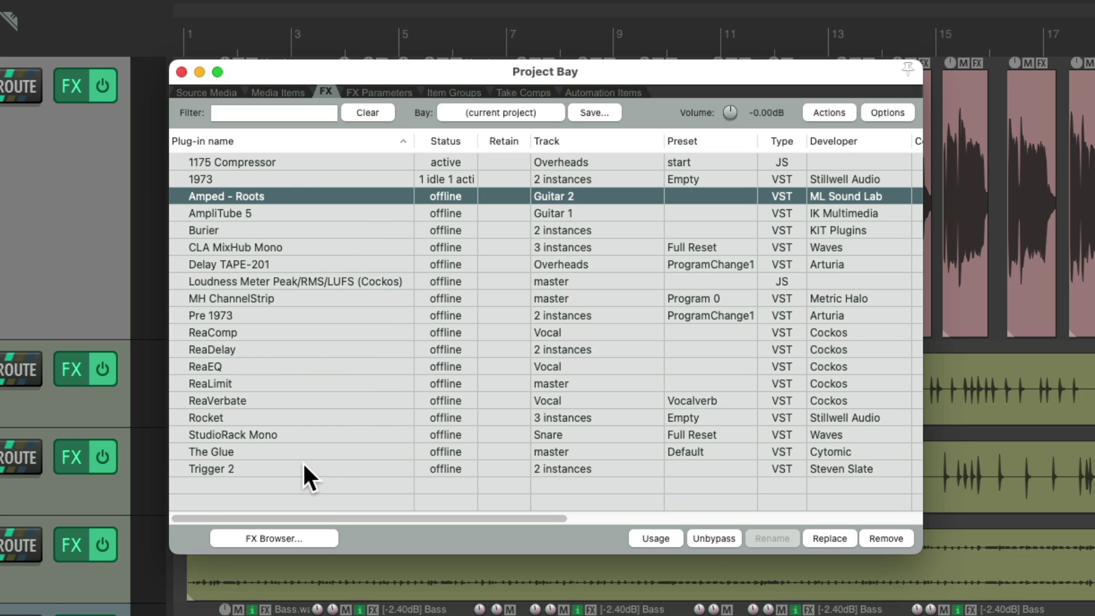
pyautogui.keyDown('shift'); pyautogui.click(304, 464); pyautogui.keyUp('shift')
pyautogui.rightClick(445, 192)
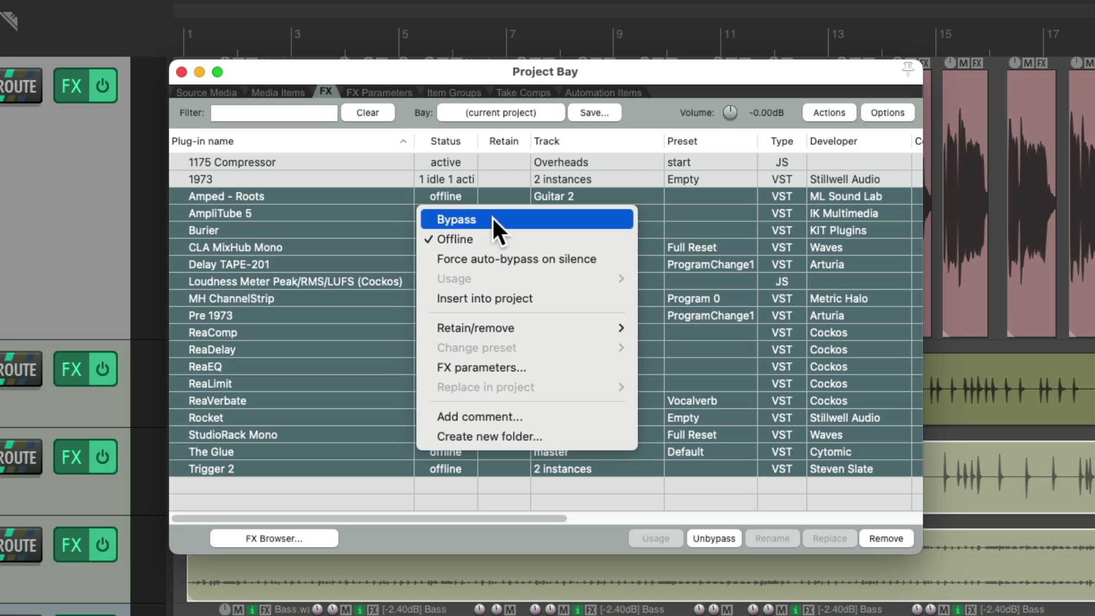
pyautogui.click(496, 239)
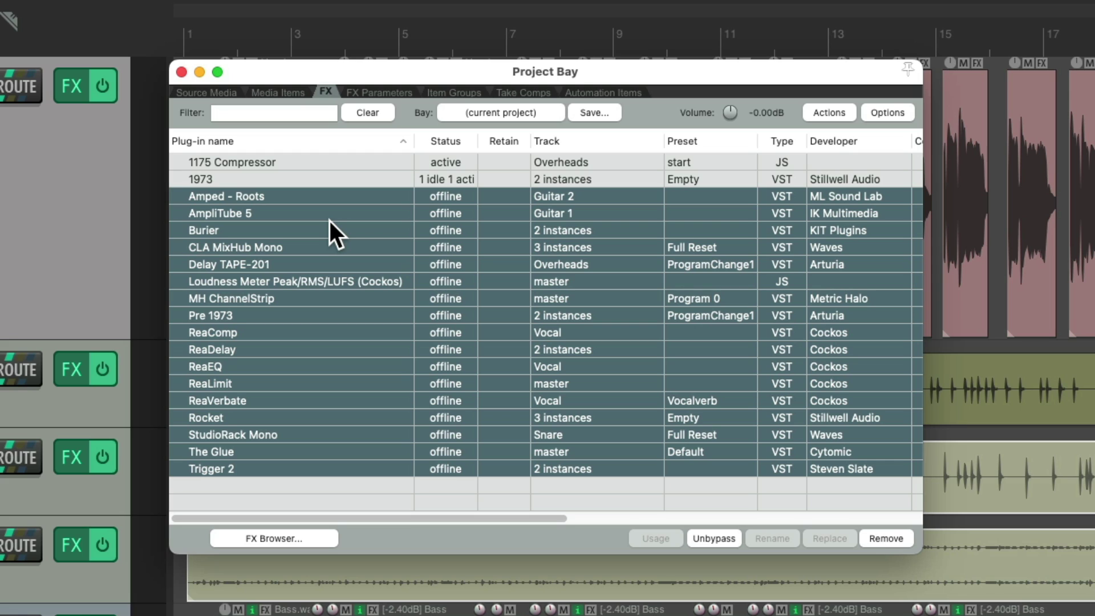
# Step: Uncheck Offline for Amped - Roots and AmpliTube 5 to bring both online
pyautogui.click(318, 195)
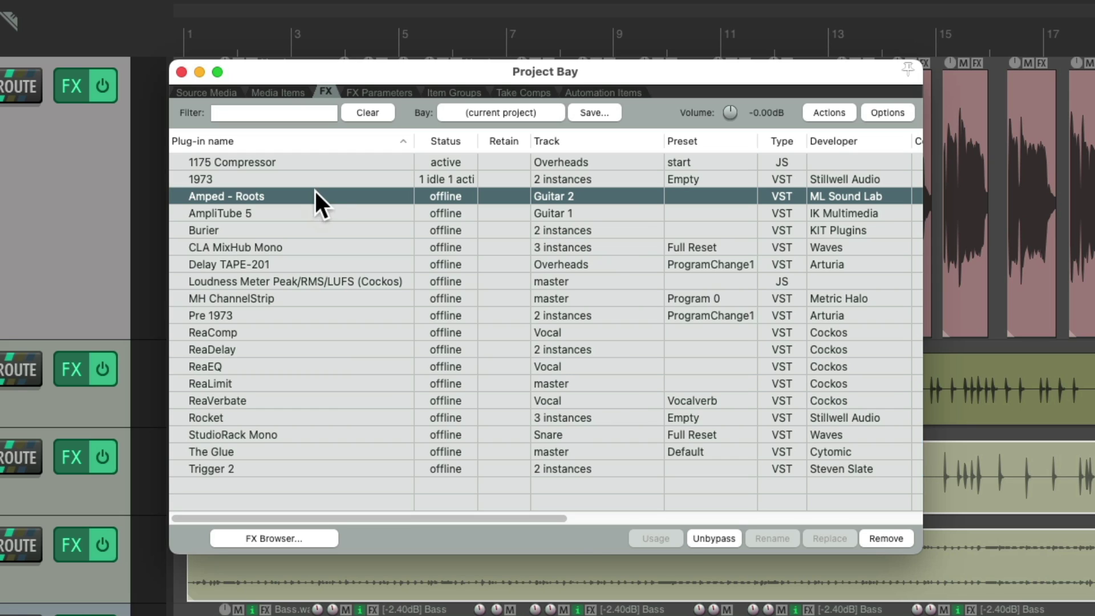
pyautogui.rightClick(456, 195)
pyautogui.click(482, 239)
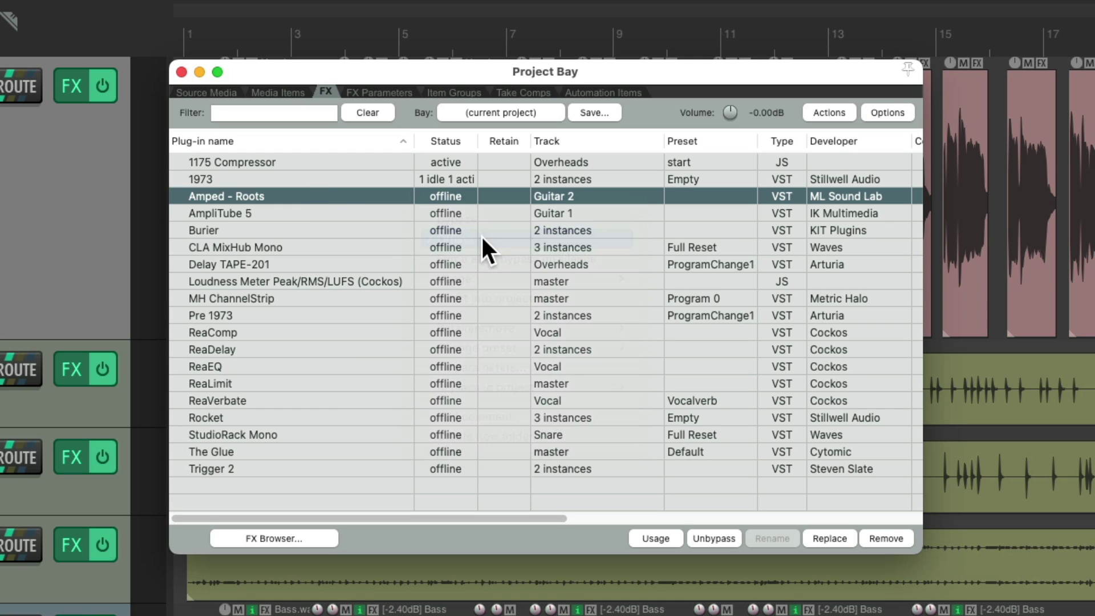
pyautogui.rightClick(453, 206)
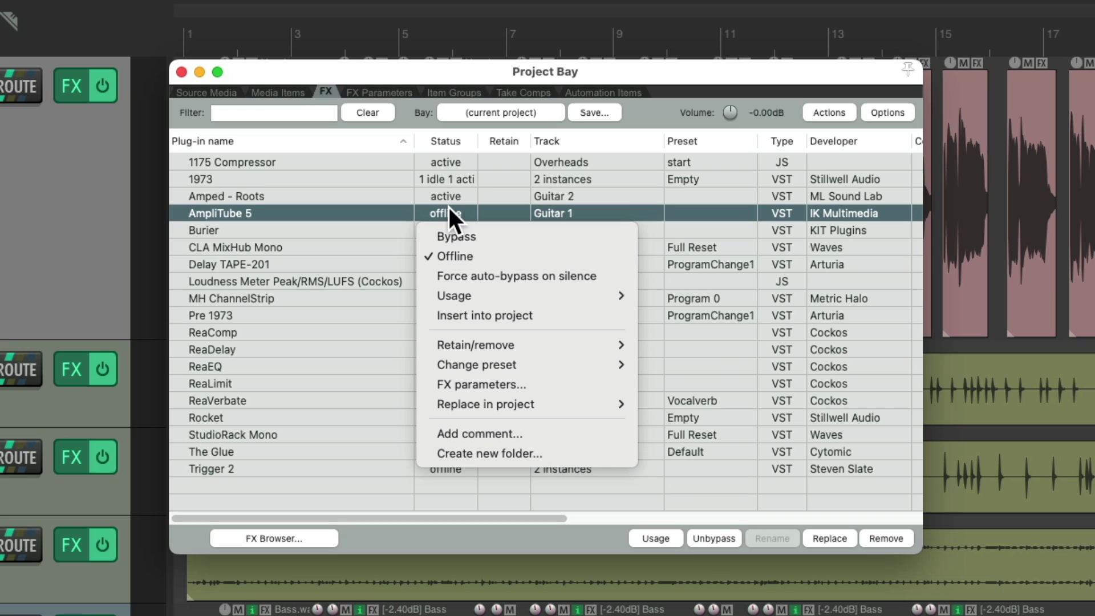
pyautogui.click(477, 248)
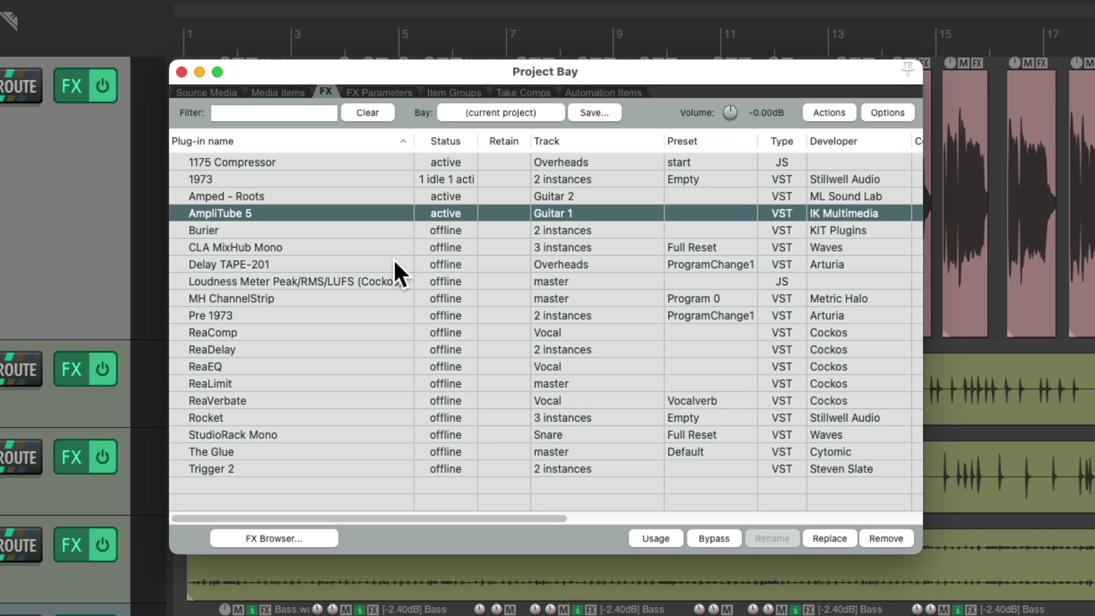
# Step: Close the Project Bay, then close Recovery Mode.RPP, answering No to saving
pyautogui.click(182, 72)
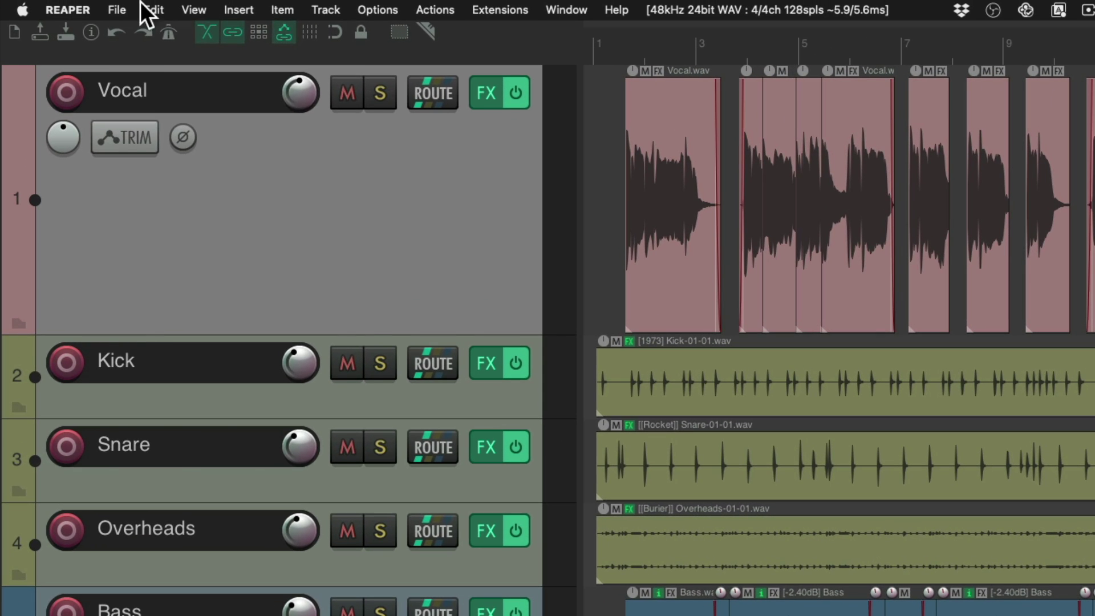
pyautogui.click(102, 8)
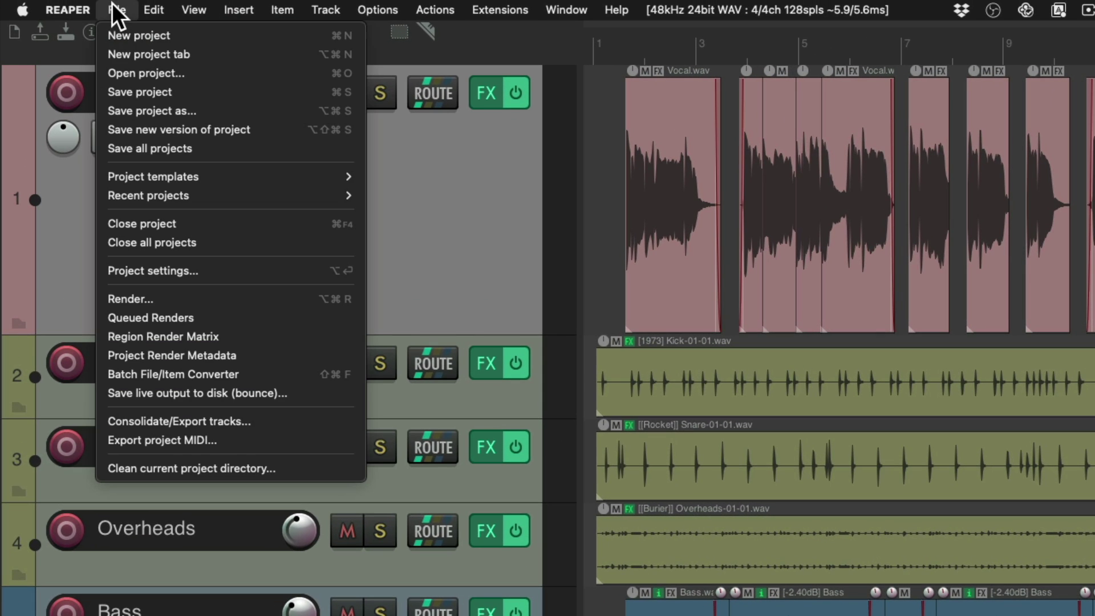
pyautogui.click(111, 228)
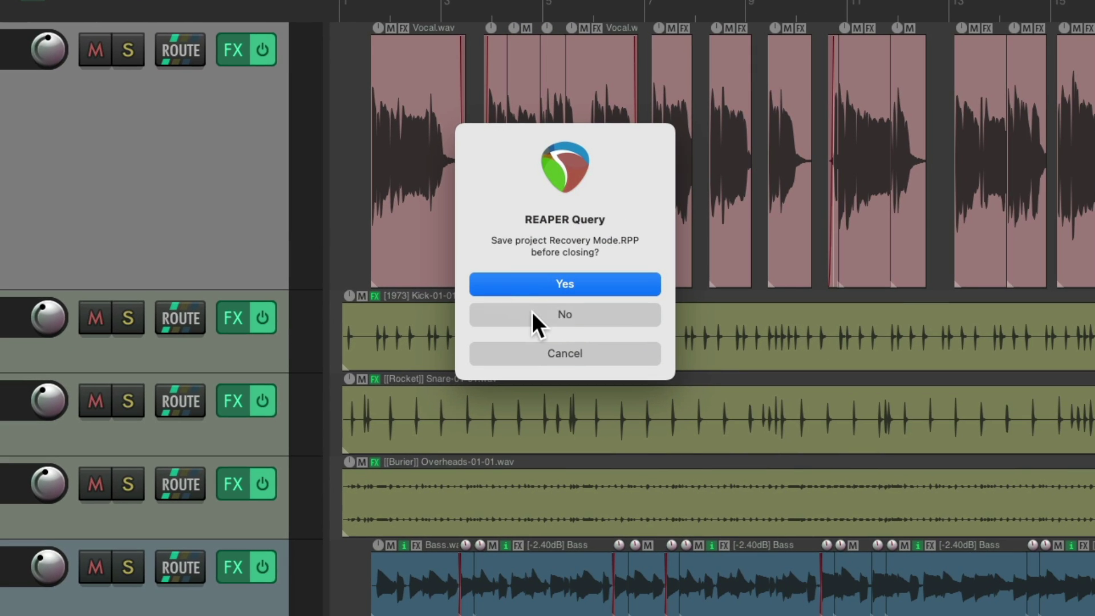
pyautogui.click(533, 314)
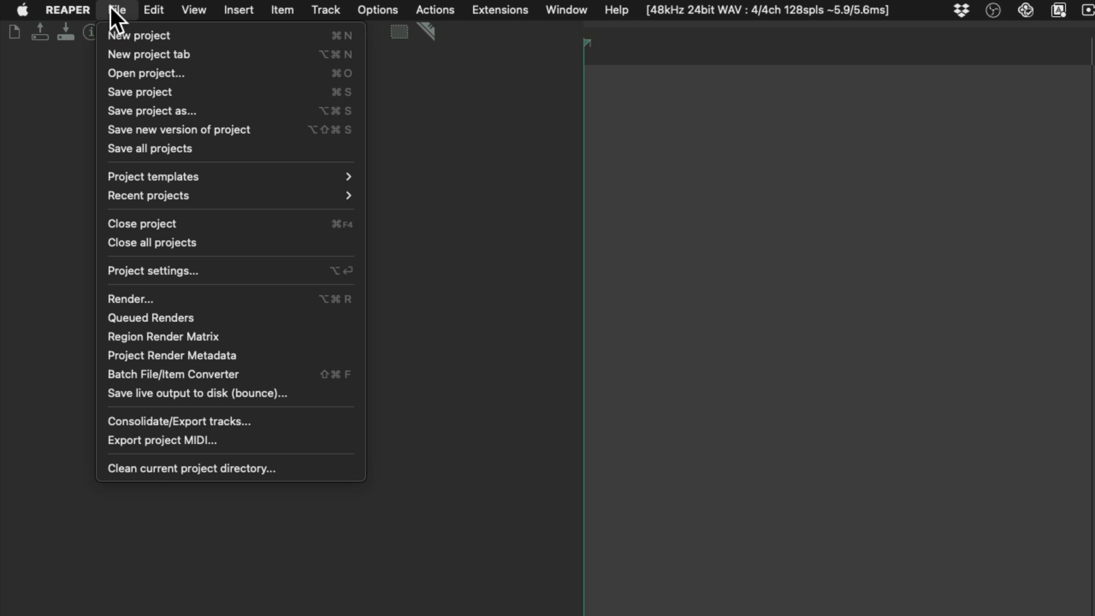
# Step: Reopen Recovery Mode.RPP from the recent projects list with all its effects offline
pyautogui.moveTo(124, 195)
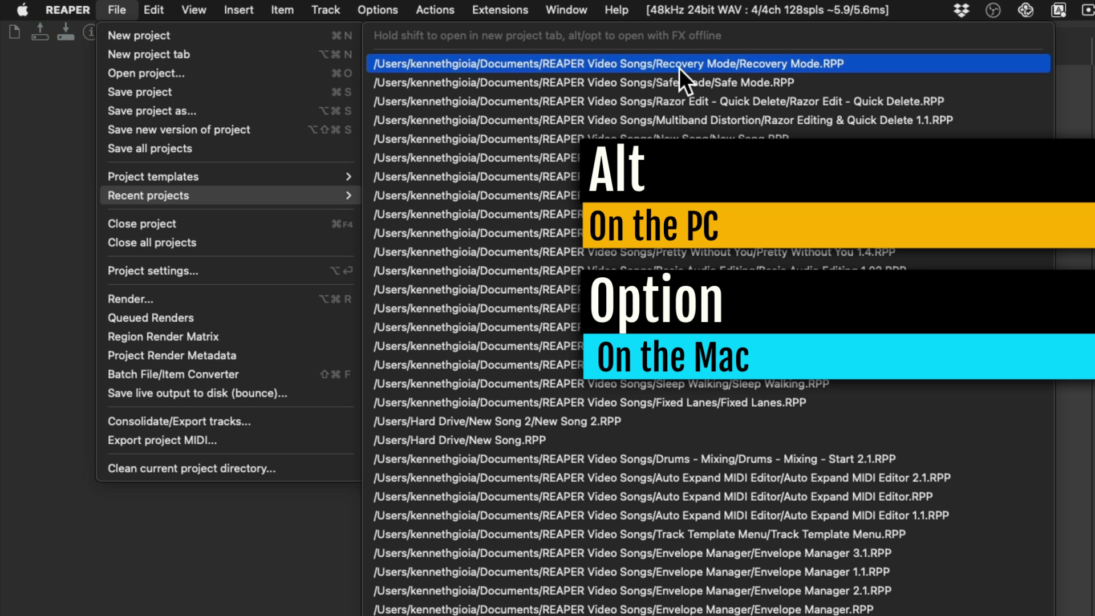
pyautogui.keyDown('alt'); pyautogui.click(679, 67); pyautogui.keyUp('alt')
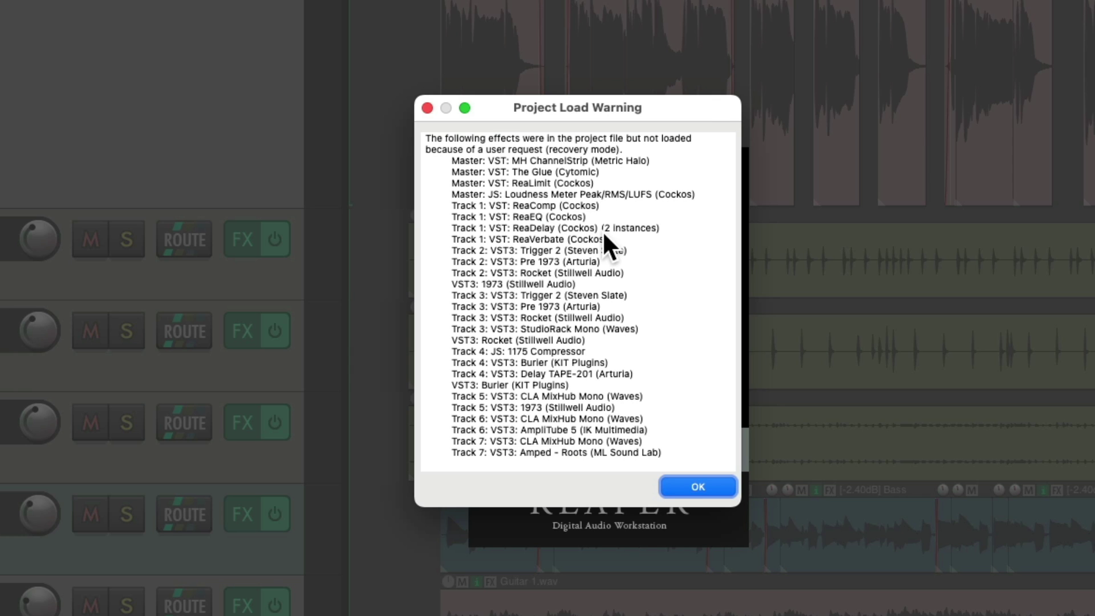
pyautogui.click(690, 488)
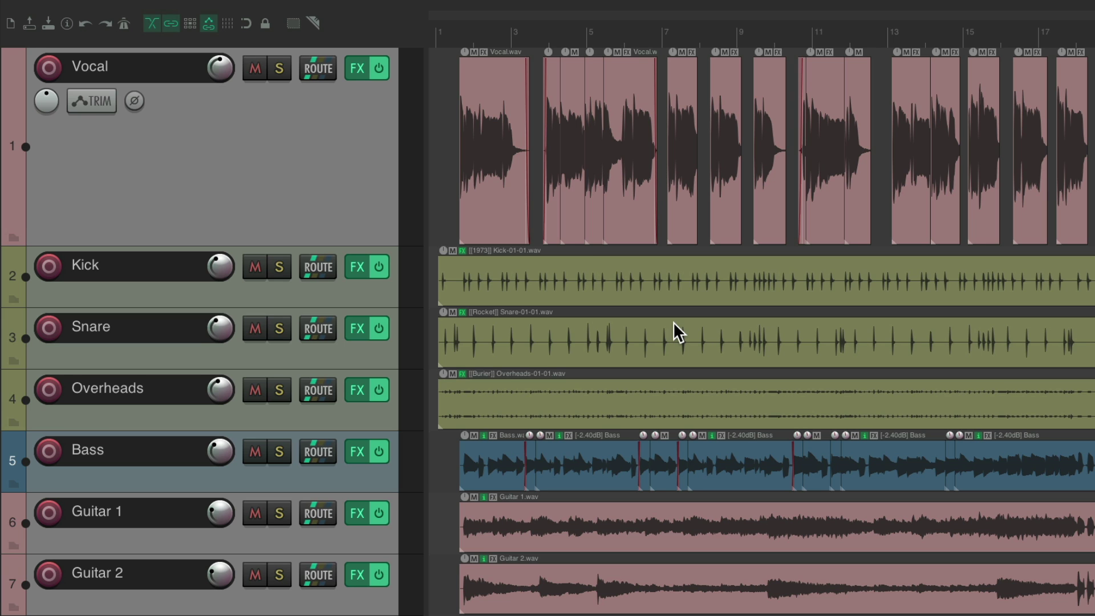
pyautogui.press('super+m')
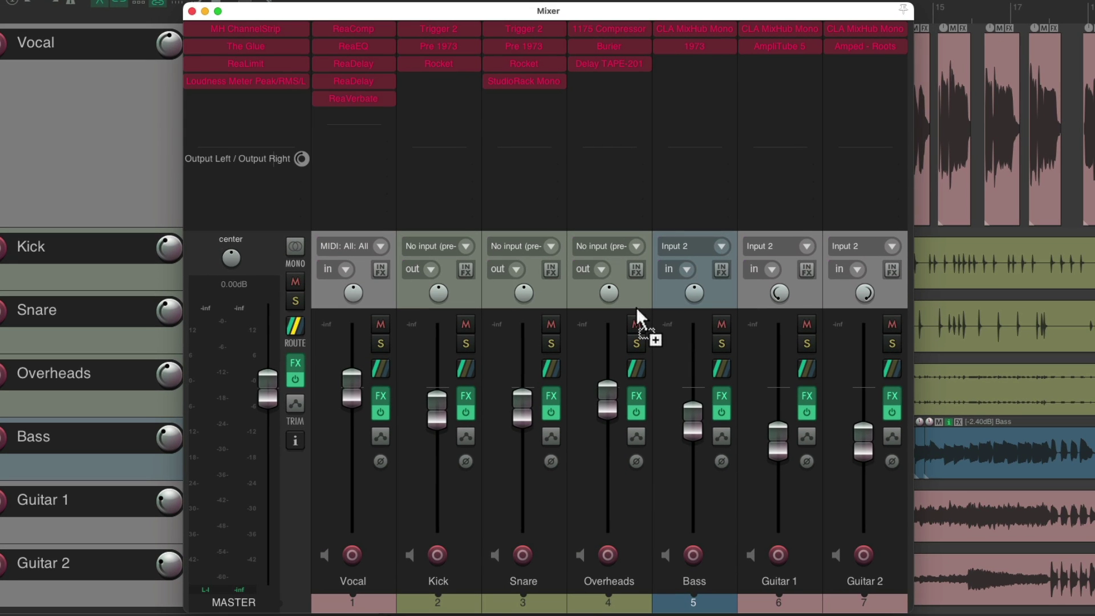
pyautogui.moveTo(635, 307); pyautogui.dragTo(506, 60)
pyautogui.click(501, 64)
pyautogui.press('super+m')
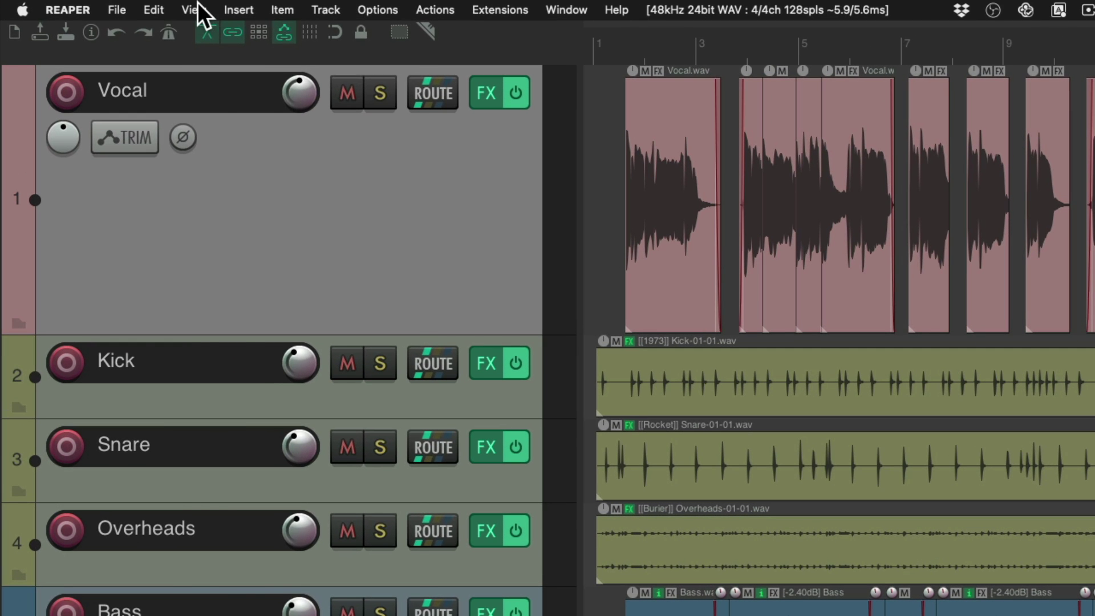
# Step: Show the Project Media/FX Bay with its FX plug-in list
pyautogui.click(193, 10)
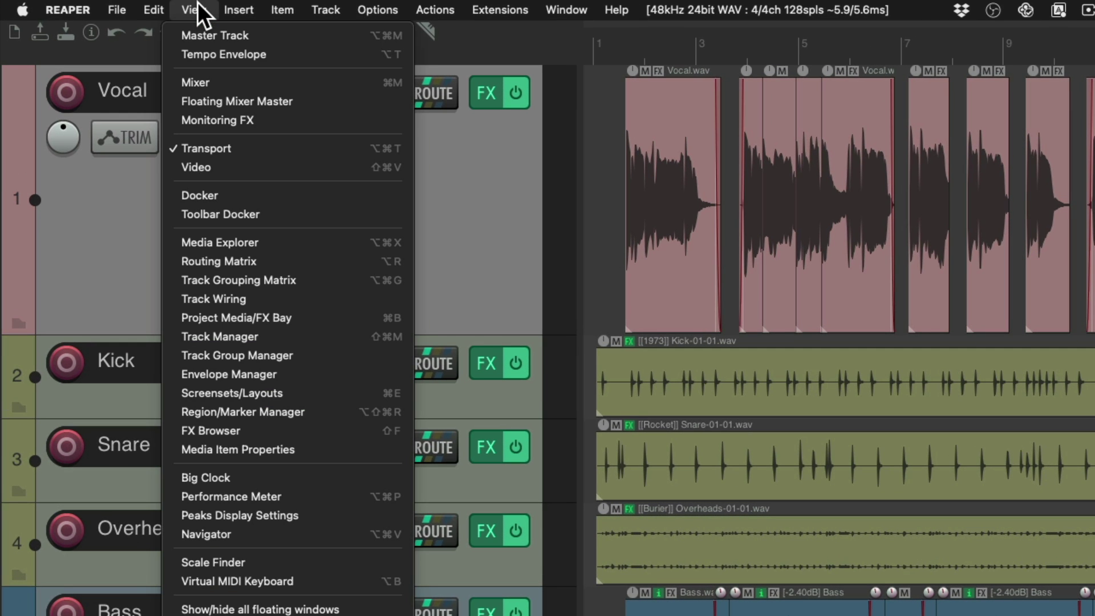
pyautogui.click(182, 319)
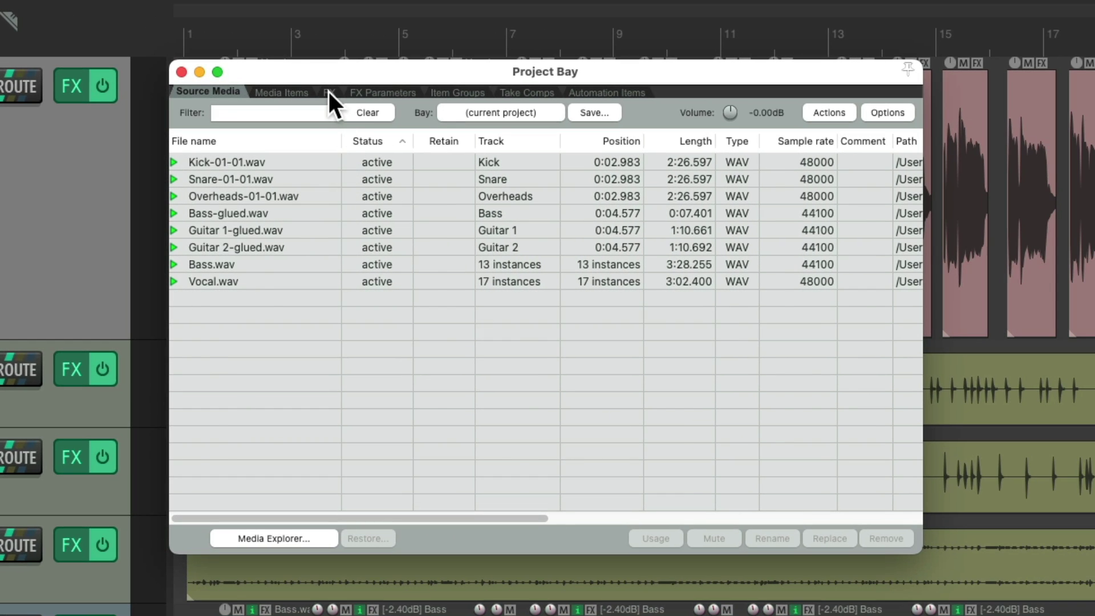
pyautogui.click(328, 91)
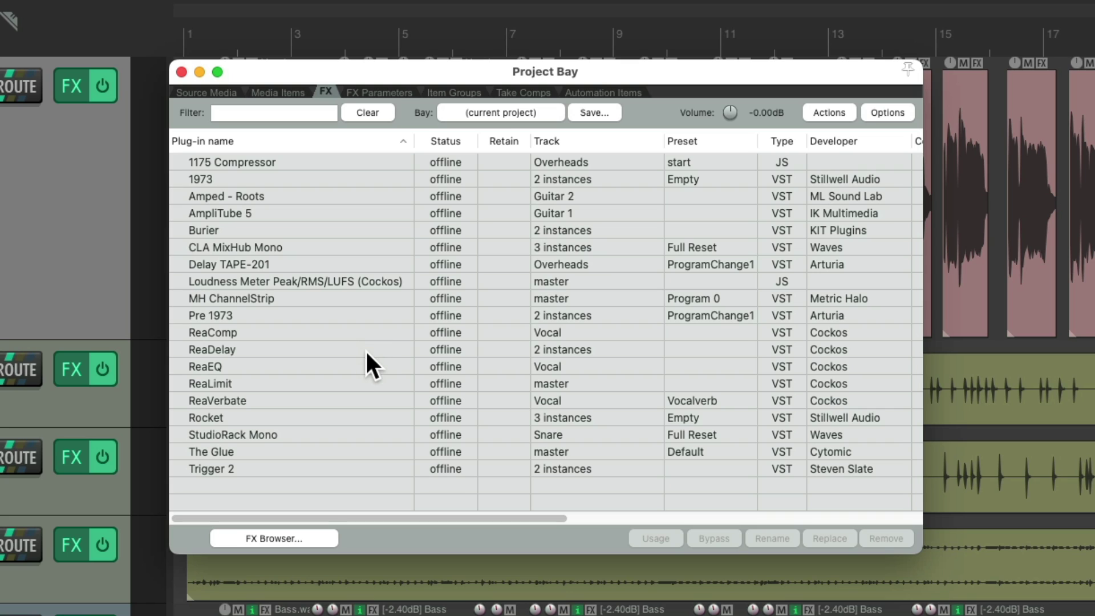
# Step: Take 1175 Compressor and the 1973 plug-in out of Offline mode
pyautogui.rightClick(446, 160)
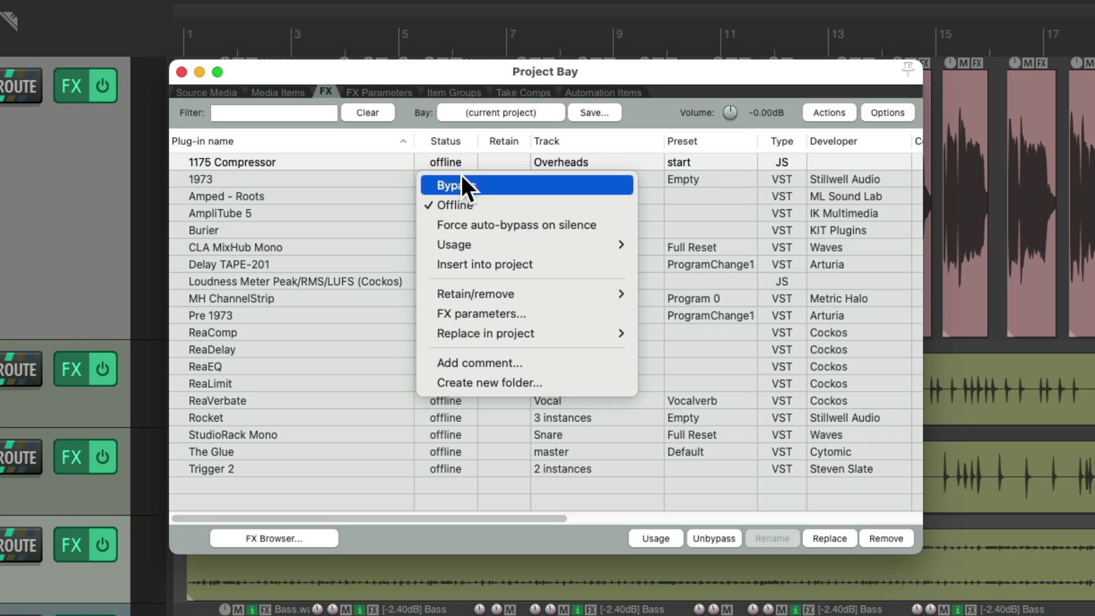
pyautogui.click(468, 201)
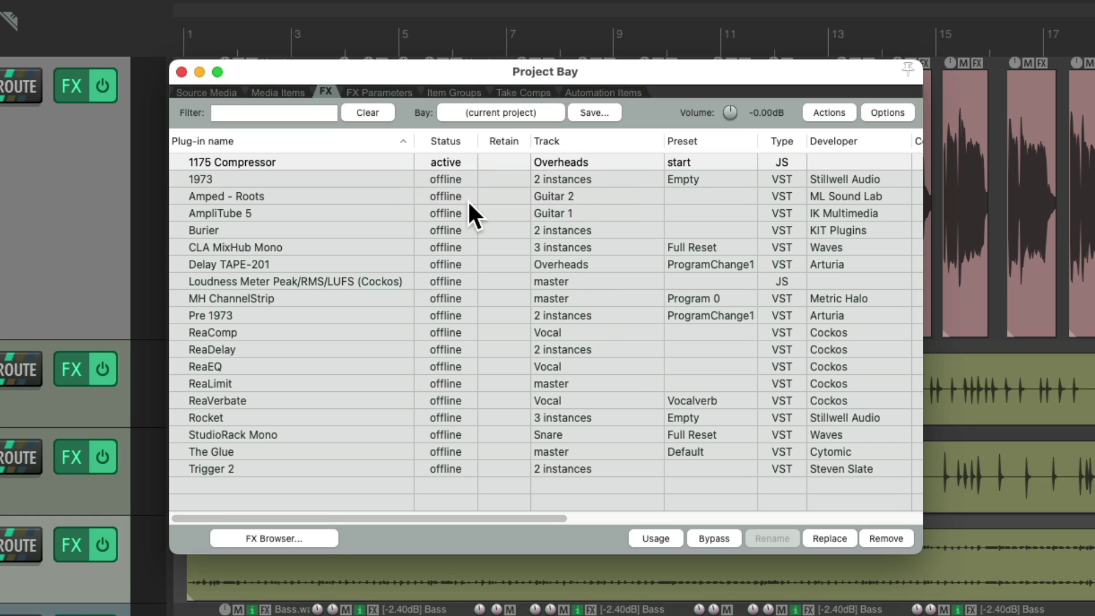
pyautogui.rightClick(432, 176)
pyautogui.click(434, 219)
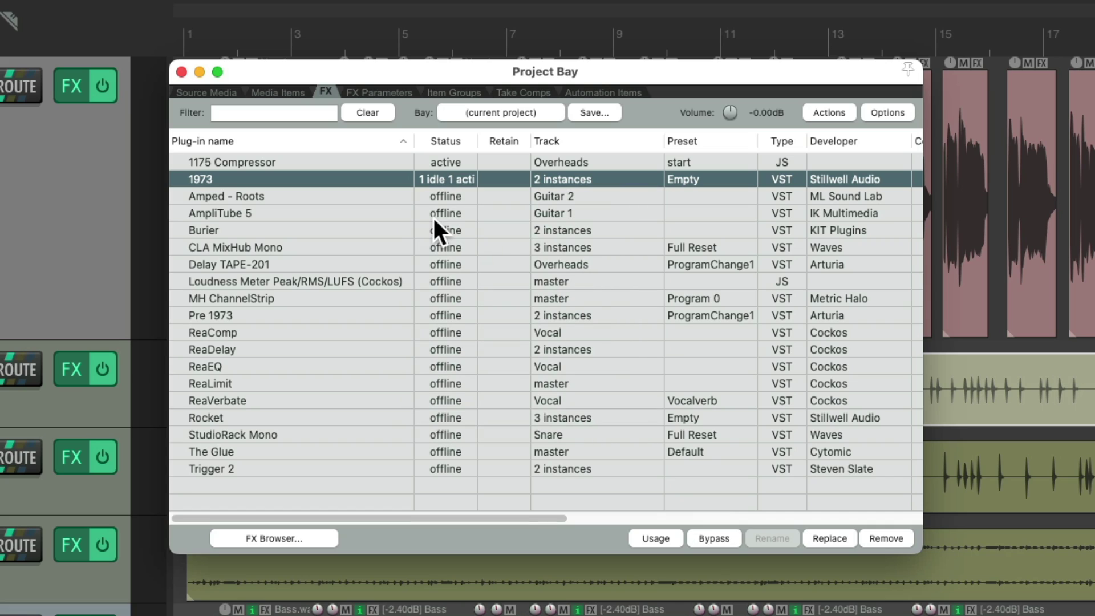